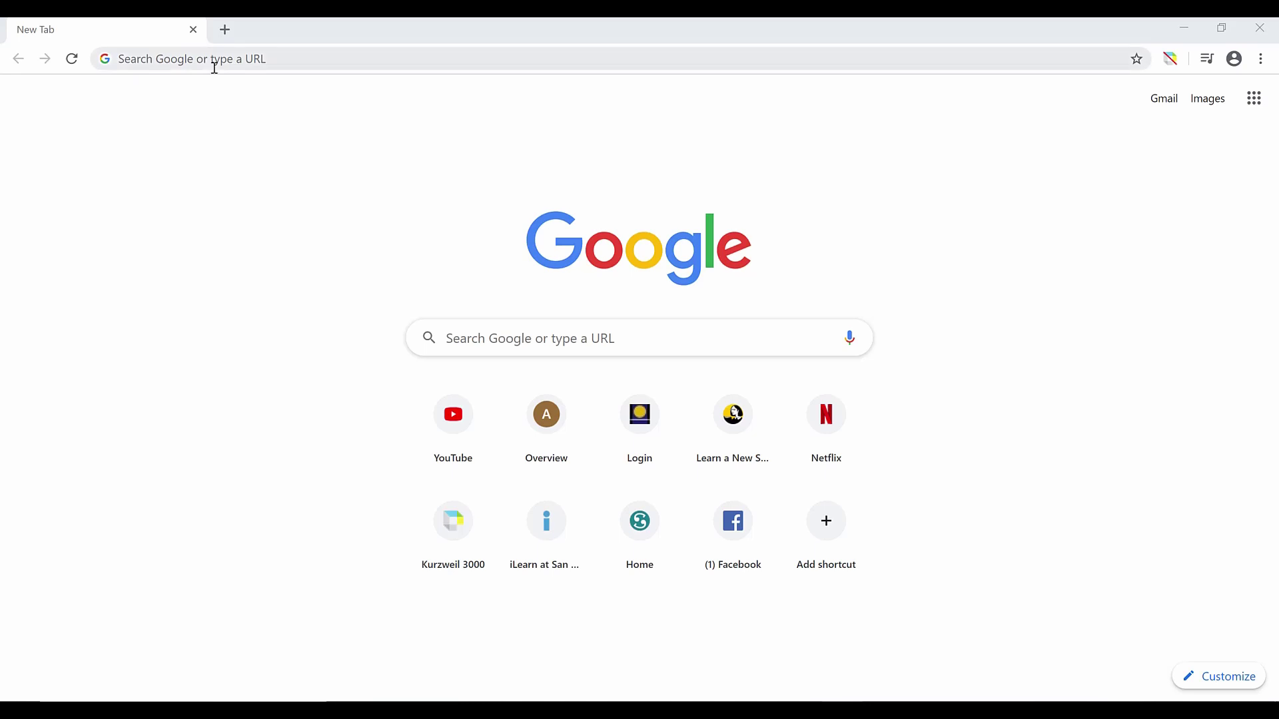
Step: Go to the Kurzweil 3000 website (kurzweil3000.com) in Chrome
{"action": "left_click", "coordinate": [208, 59]}
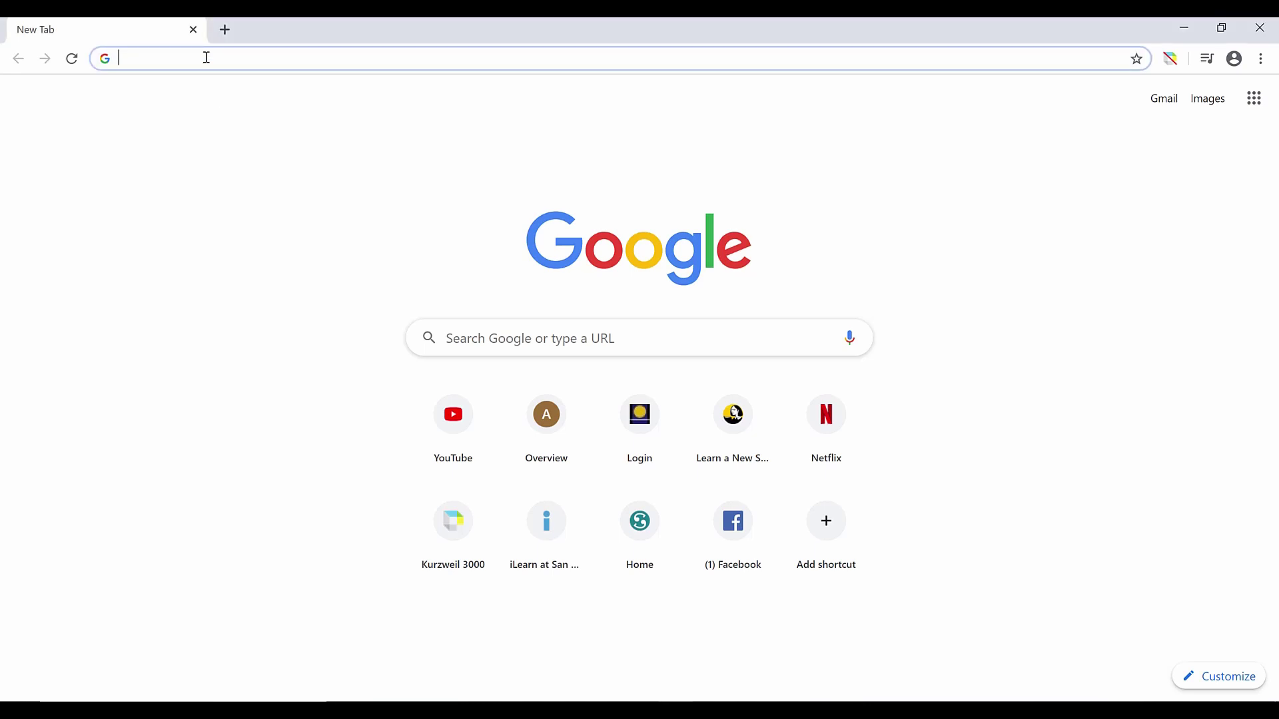
{"action": "type", "text": "www.kurz"}
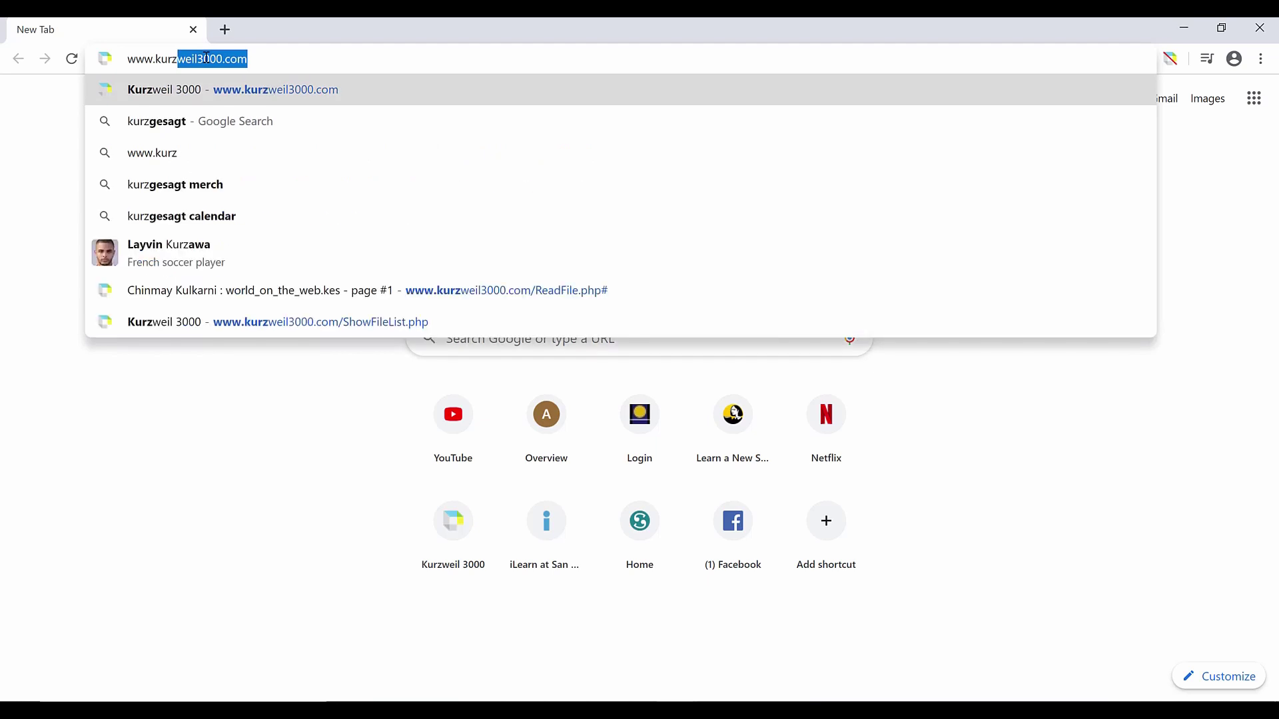
{"action": "key", "text": "Return"}
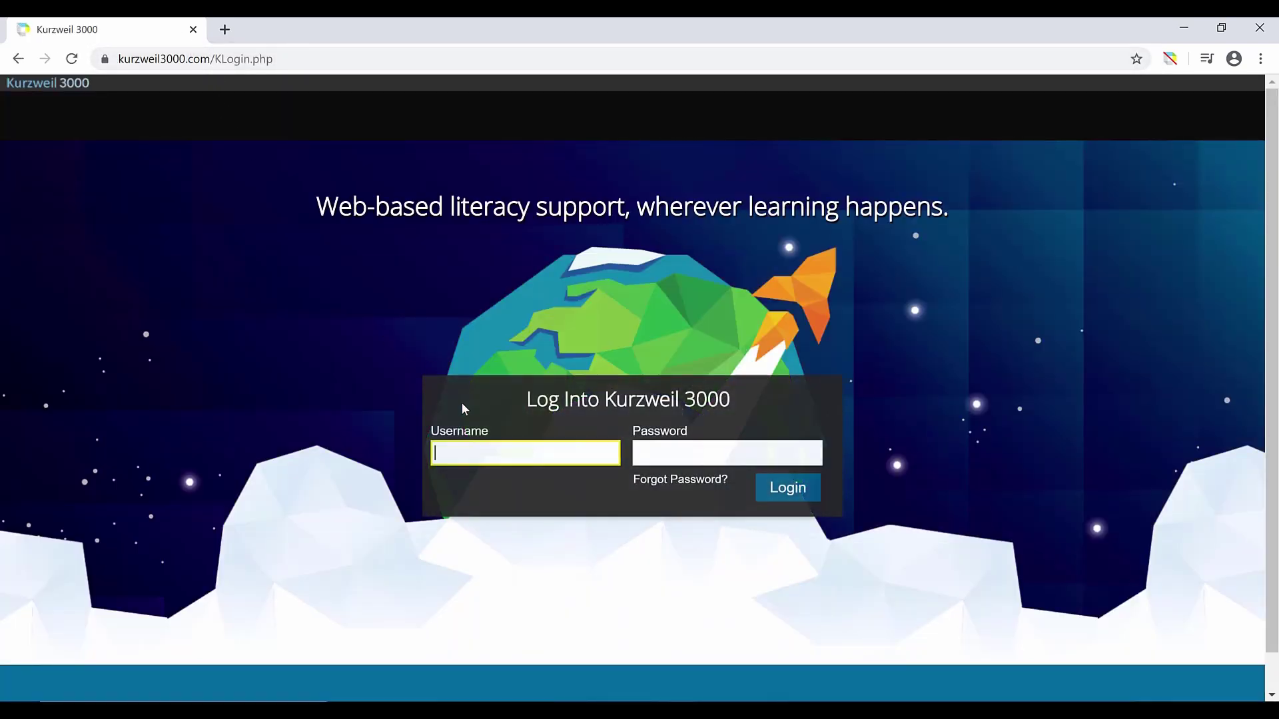
Step: Sign in to Kurzweil 3000 online with the saved username and the account password
{"action": "type", "text": "c"}
{"action": "left_click", "coordinate": [456, 488]}
{"action": "left_click", "coordinate": [666, 459]}
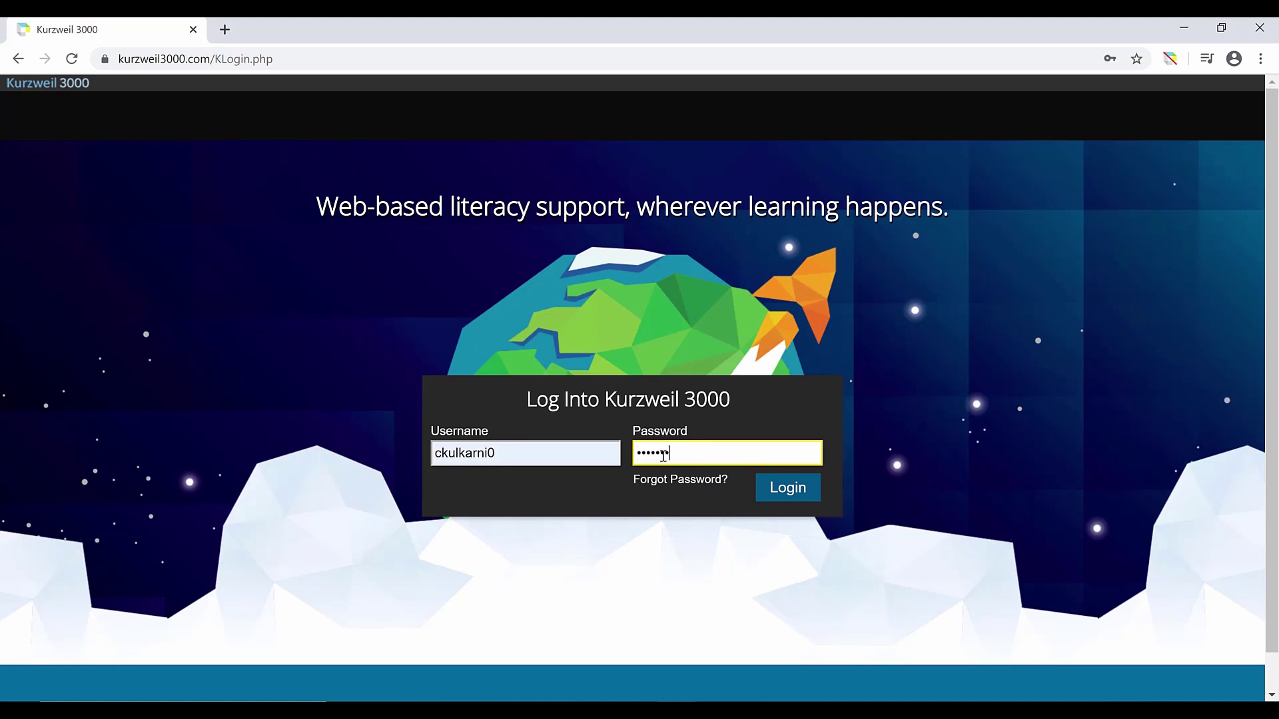
{"action": "key", "text": "Return"}
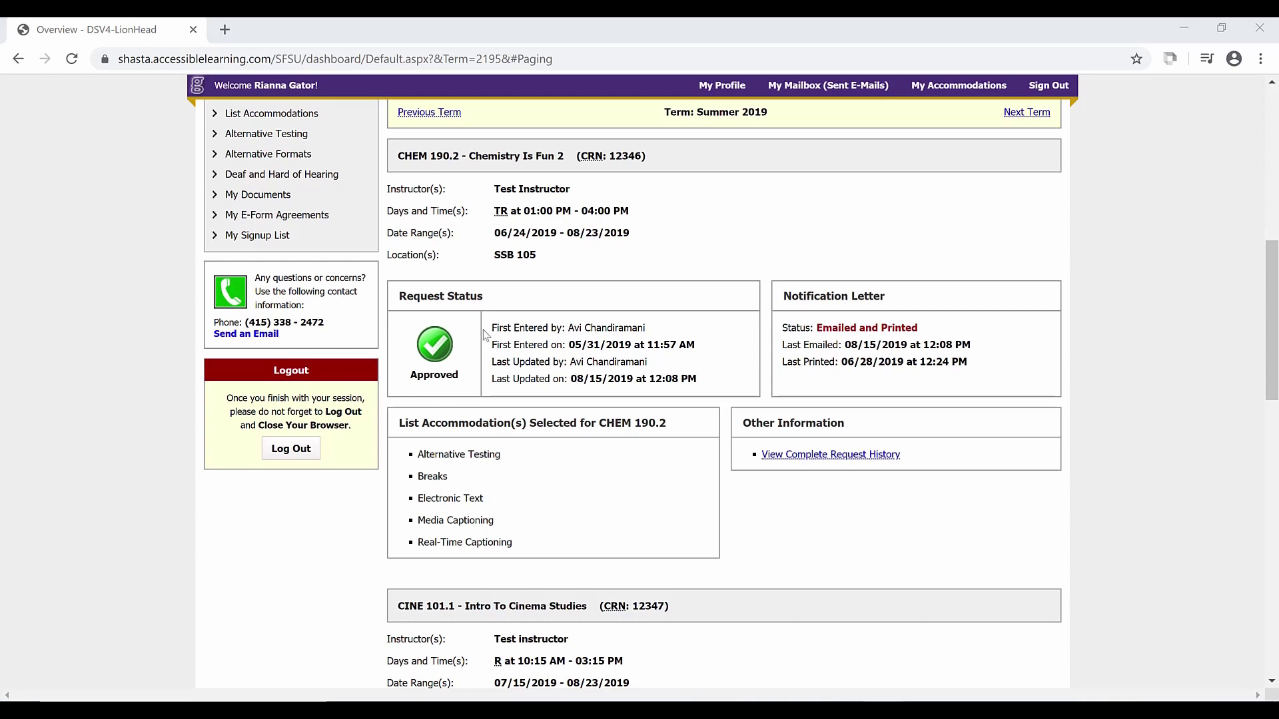
Step: Set the AIM alternative formats preference to Kurzweil Firefly and save the update
{"action": "left_click", "coordinate": [277, 154]}
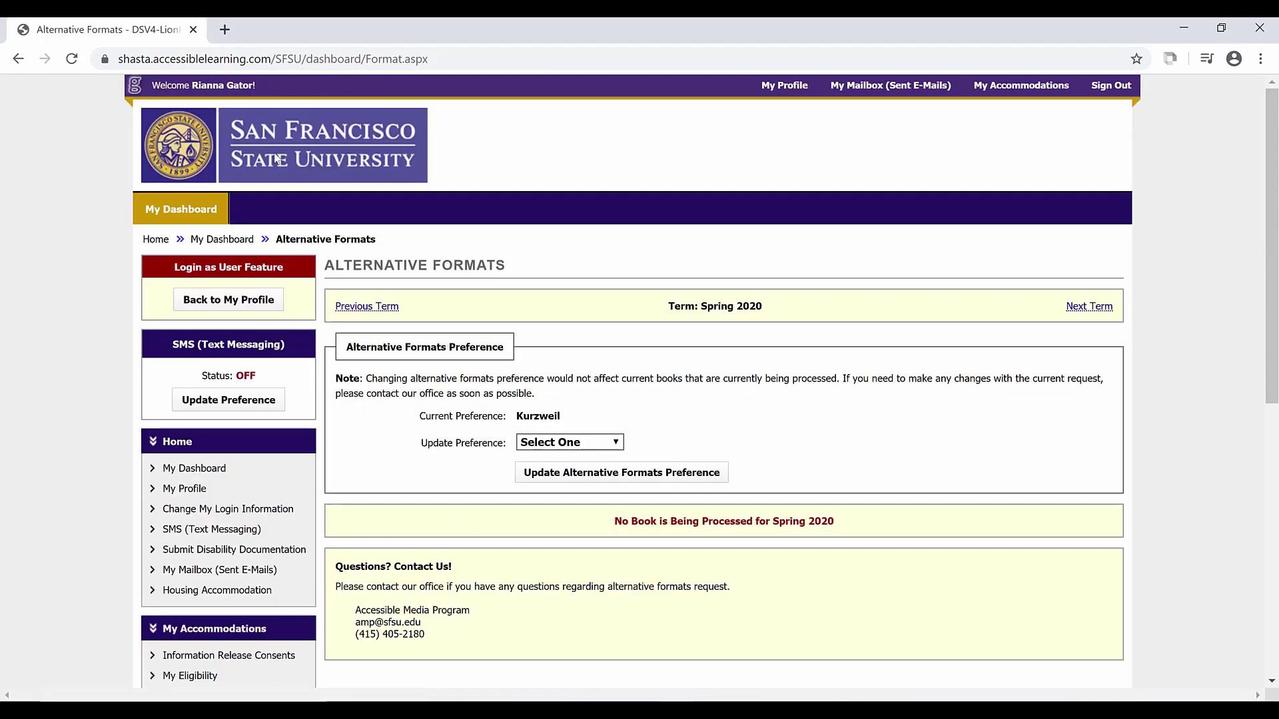
{"action": "left_click", "coordinate": [539, 439]}
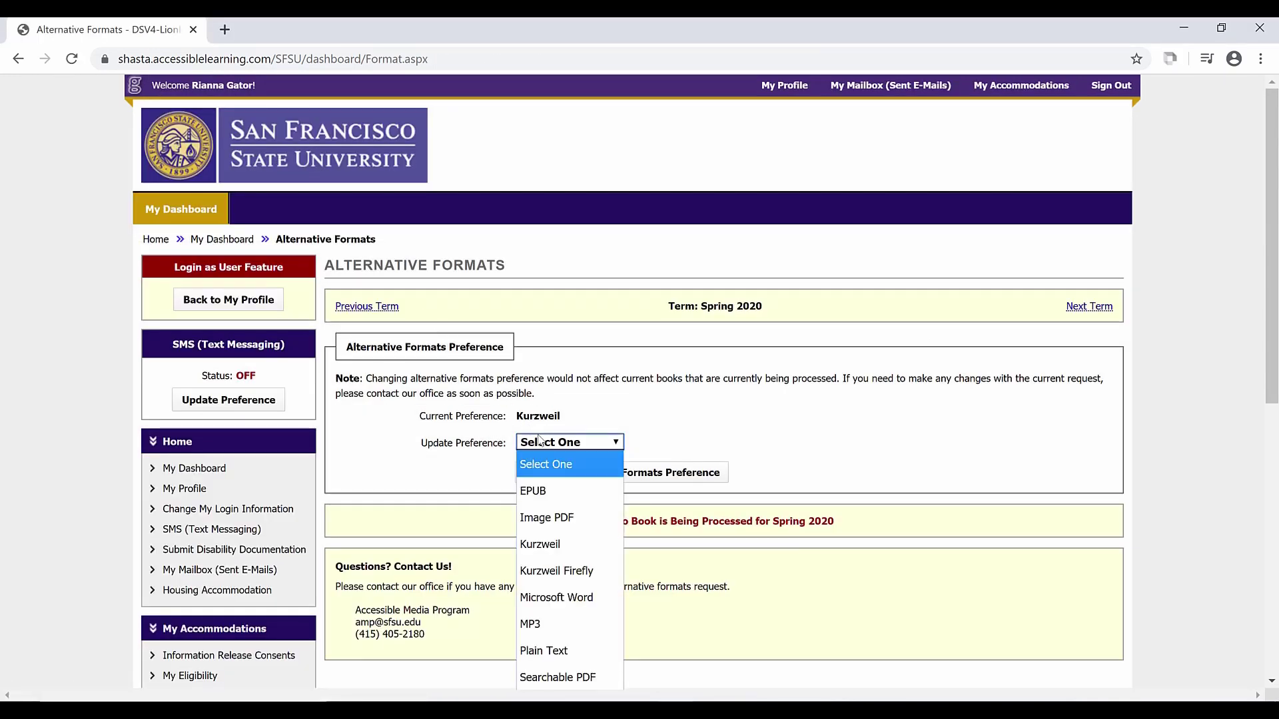
{"action": "left_click", "coordinate": [561, 570]}
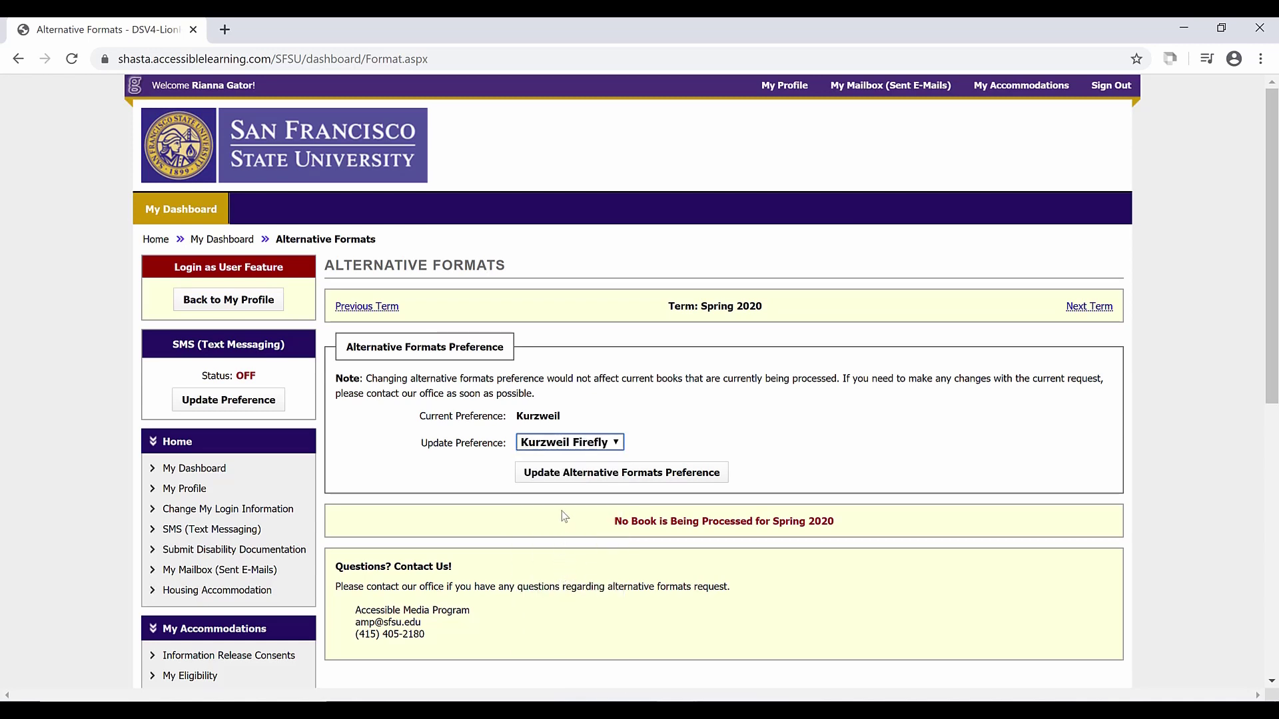
{"action": "left_click", "coordinate": [564, 478]}
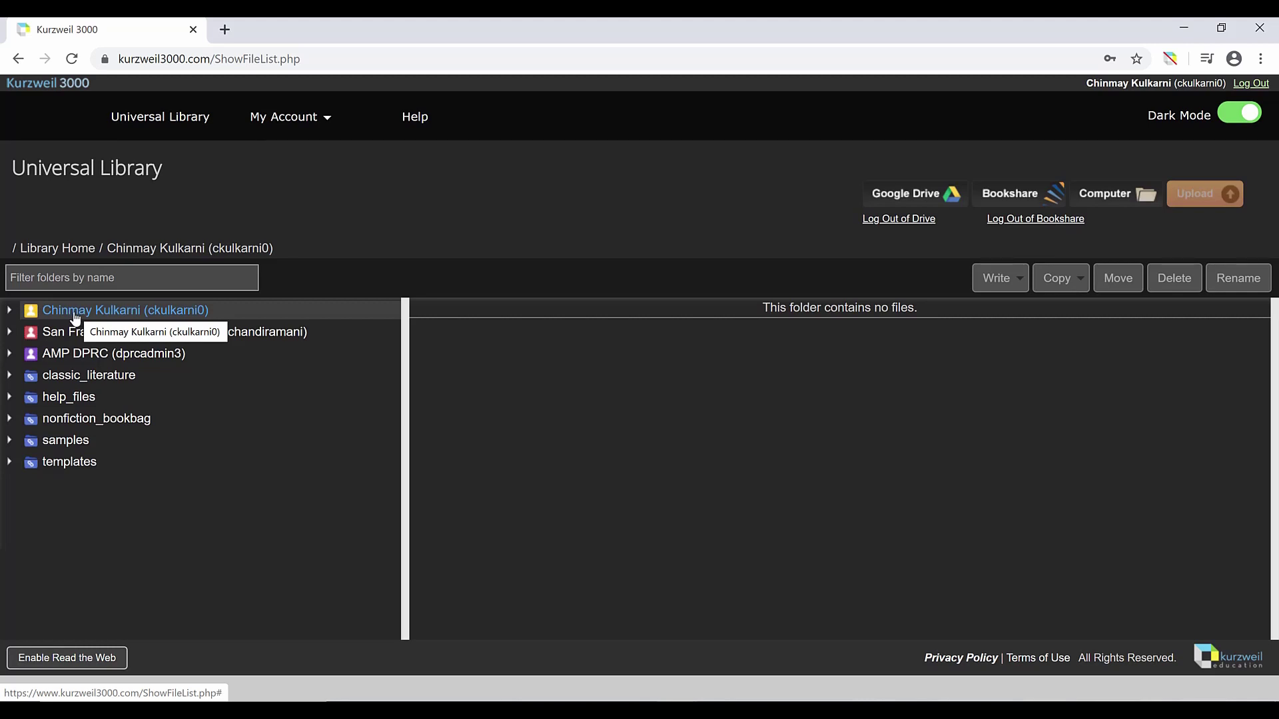
Step: Open hubble_outofthisworld_telescope.kes from private > samples > reading_az in the Universal Library
{"action": "left_click", "coordinate": [10, 312]}
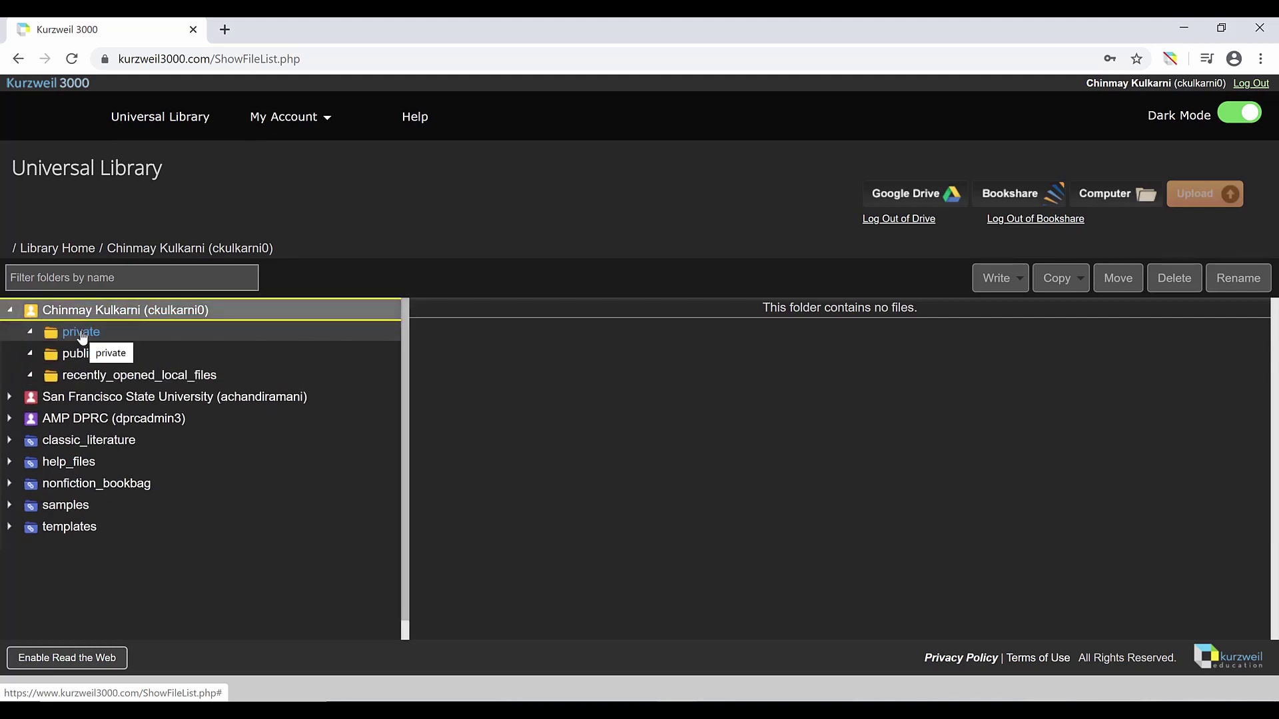
{"action": "left_click", "coordinate": [80, 332]}
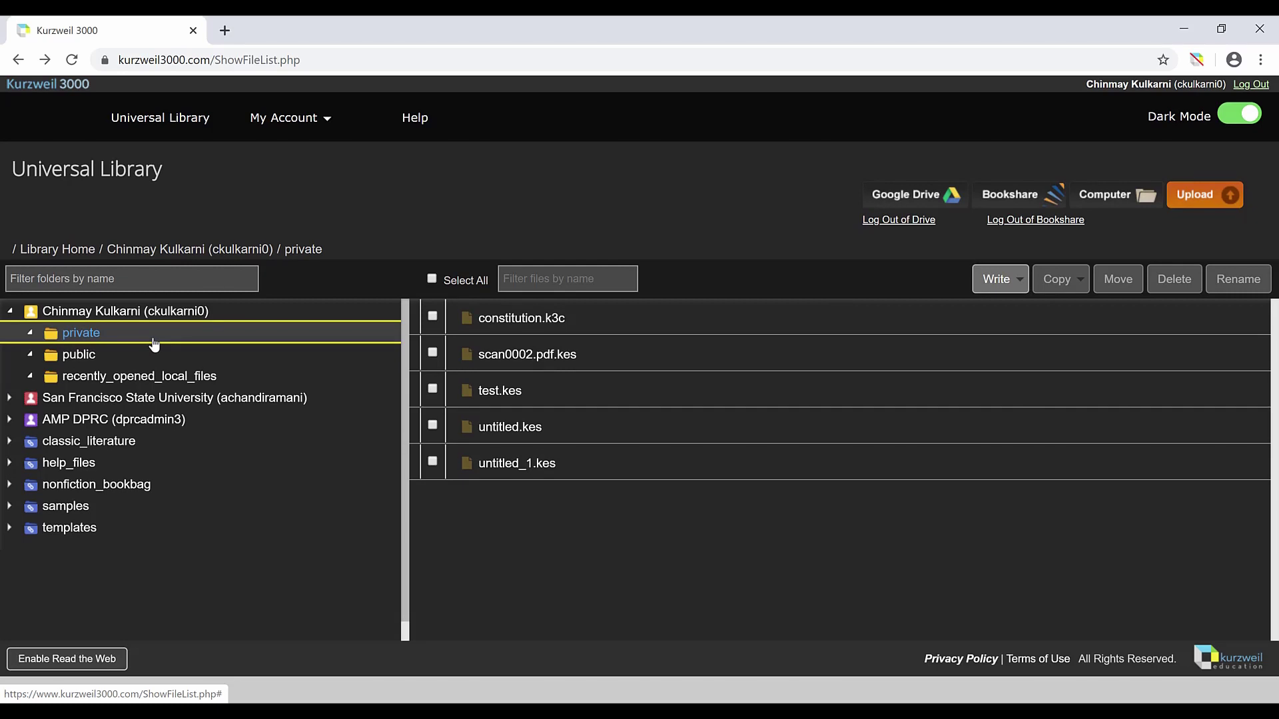
{"action": "left_click", "coordinate": [92, 508]}
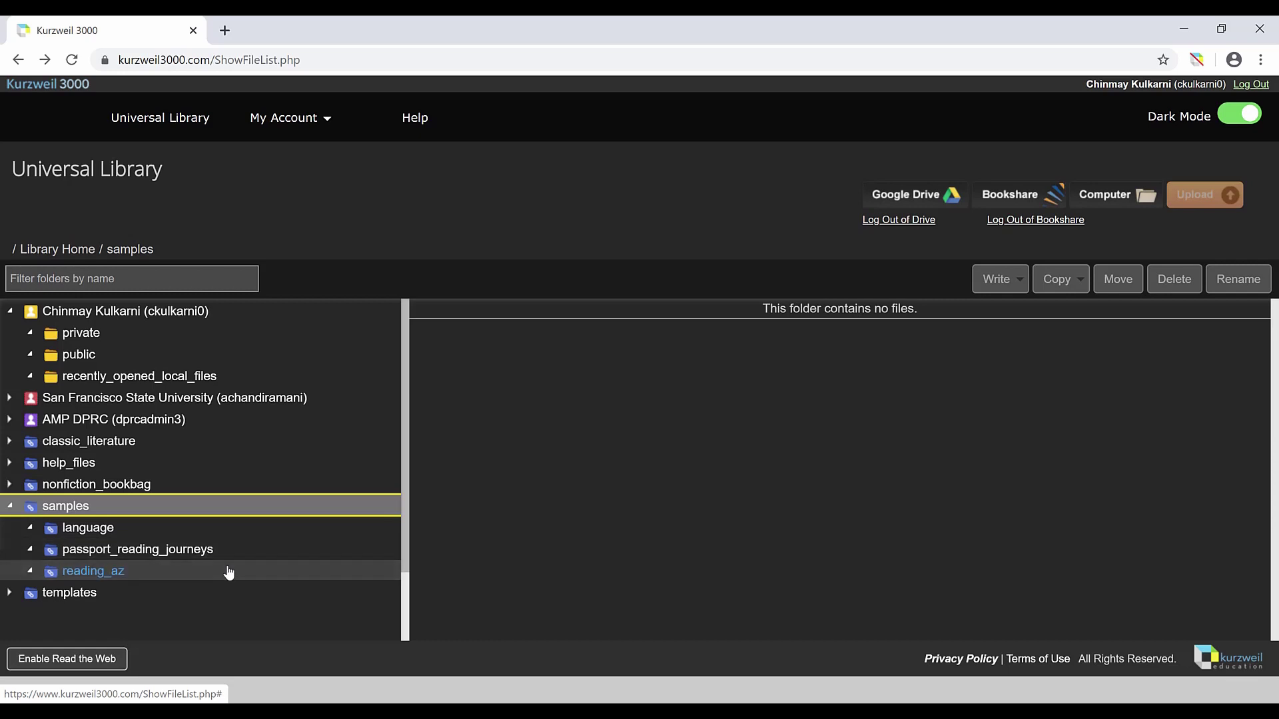
{"action": "left_click", "coordinate": [229, 571]}
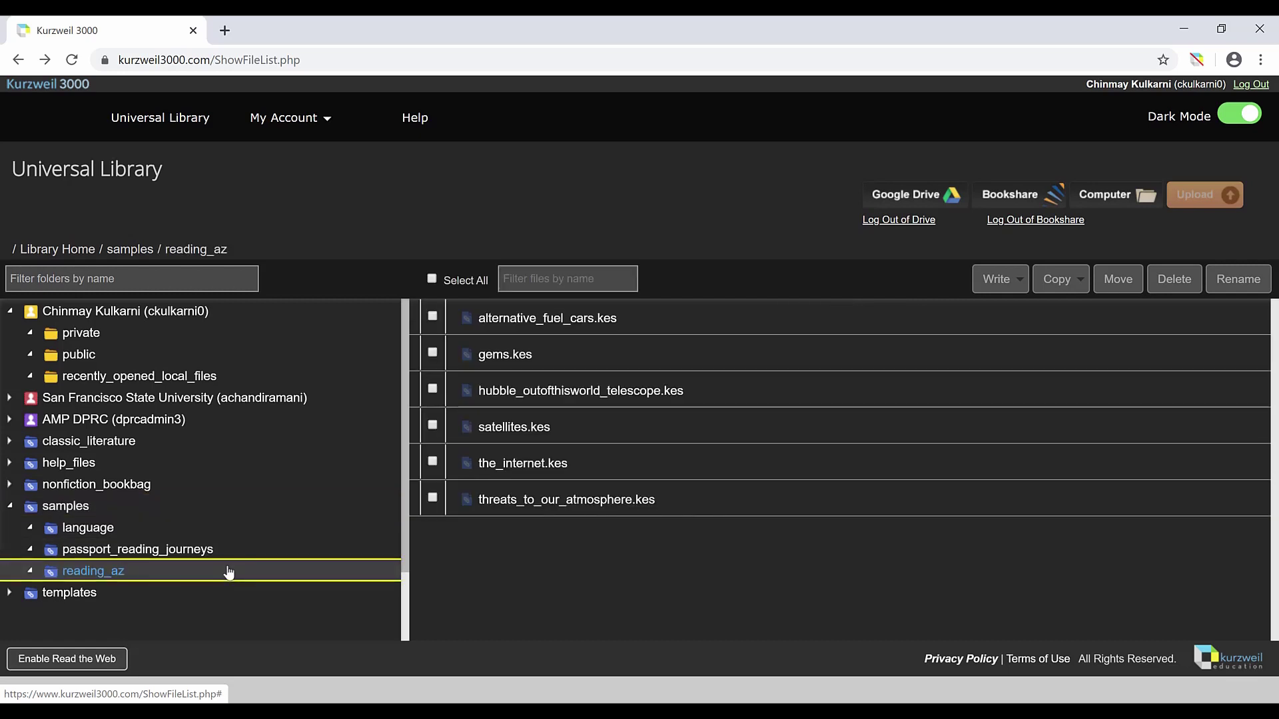
{"action": "left_click", "coordinate": [529, 398]}
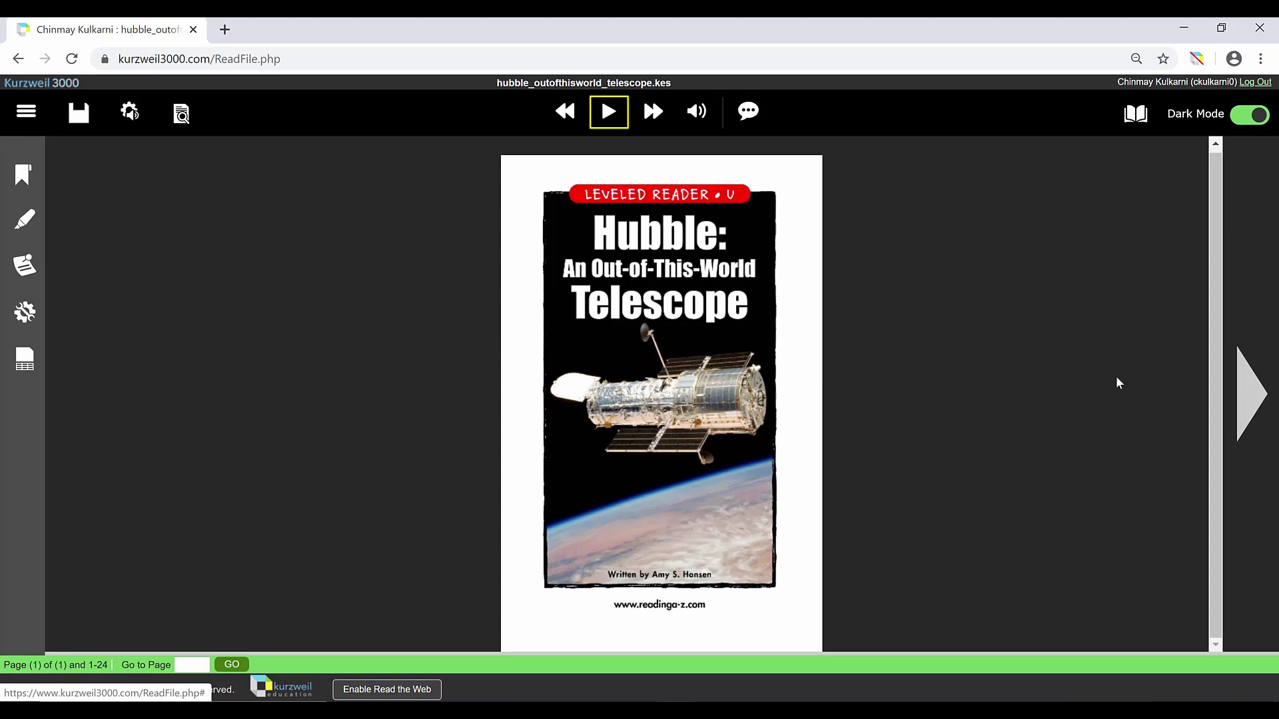
Step: Page through the Hubble book to page 4, the Introduction
{"action": "left_click", "coordinate": [1262, 392]}
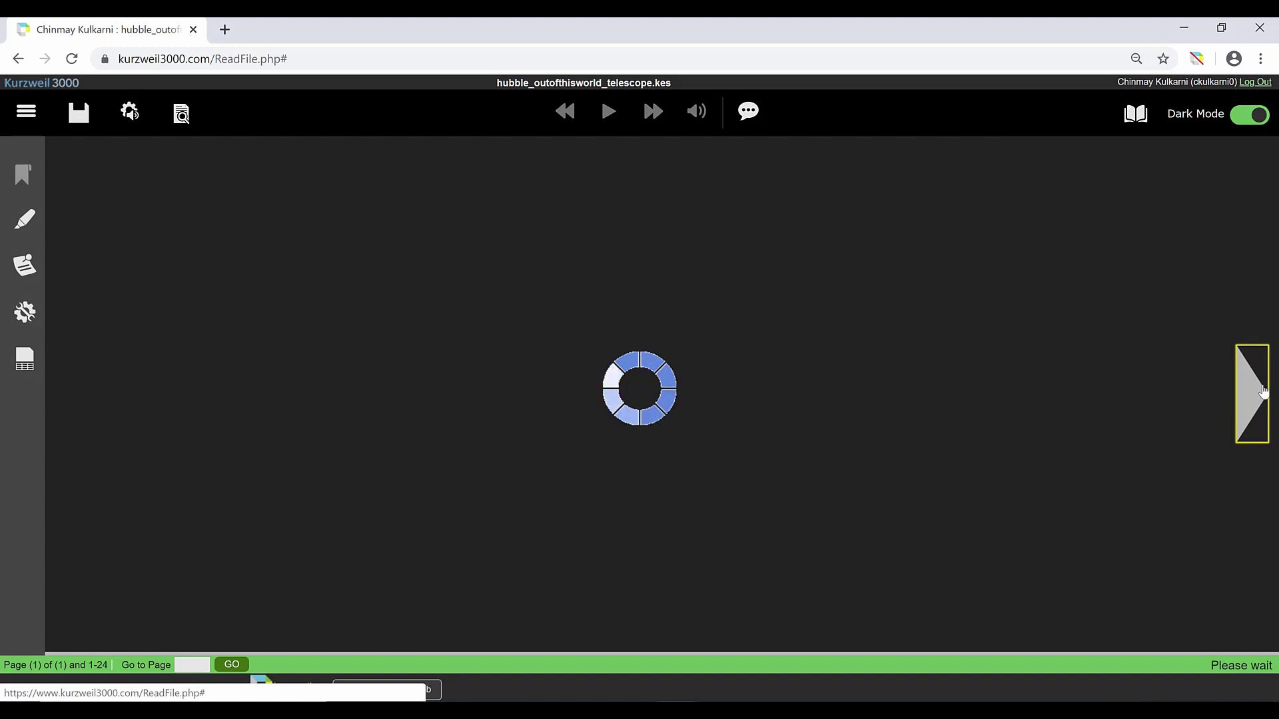
{"action": "left_click", "coordinate": [1261, 391]}
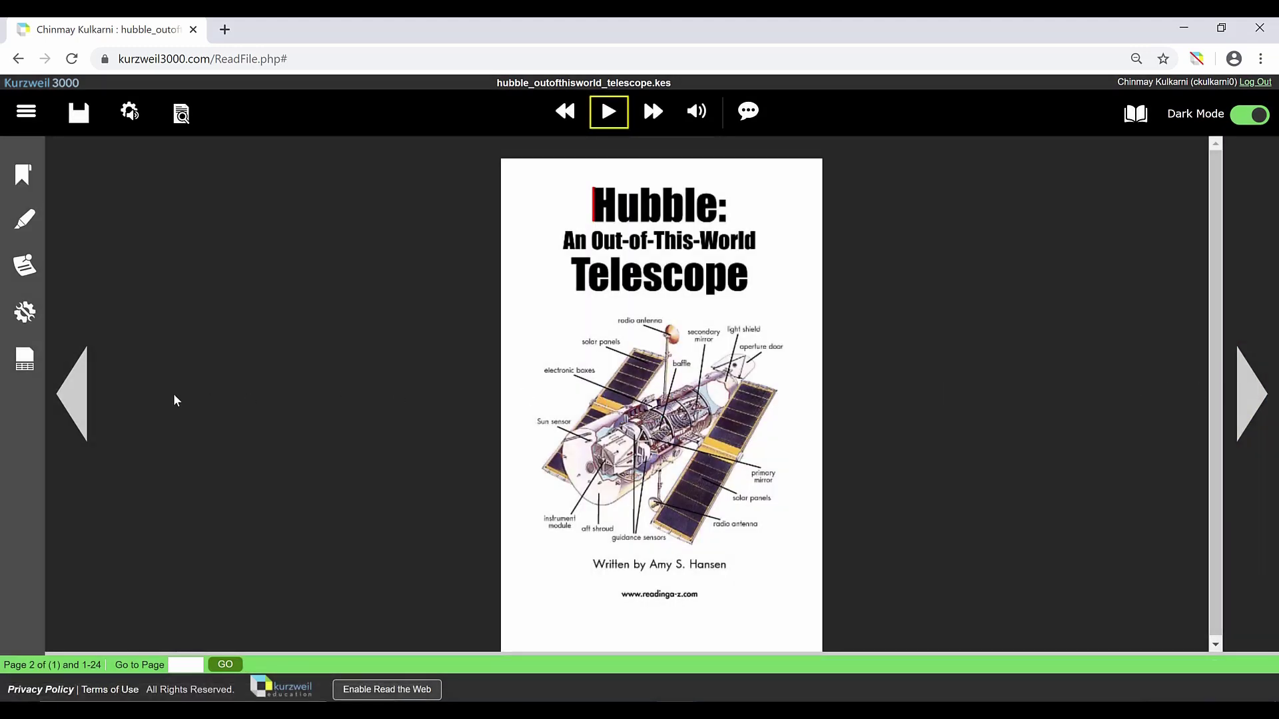
{"action": "left_click", "coordinate": [79, 399]}
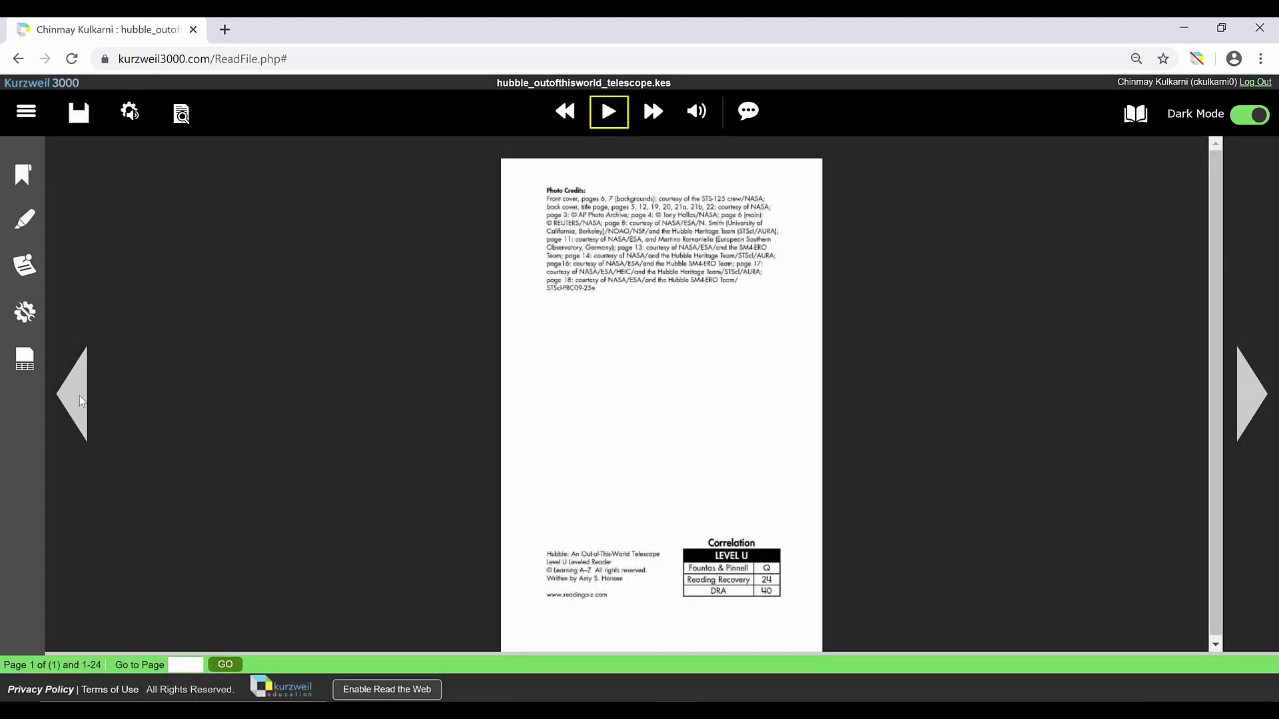
{"action": "left_click", "coordinate": [1262, 399]}
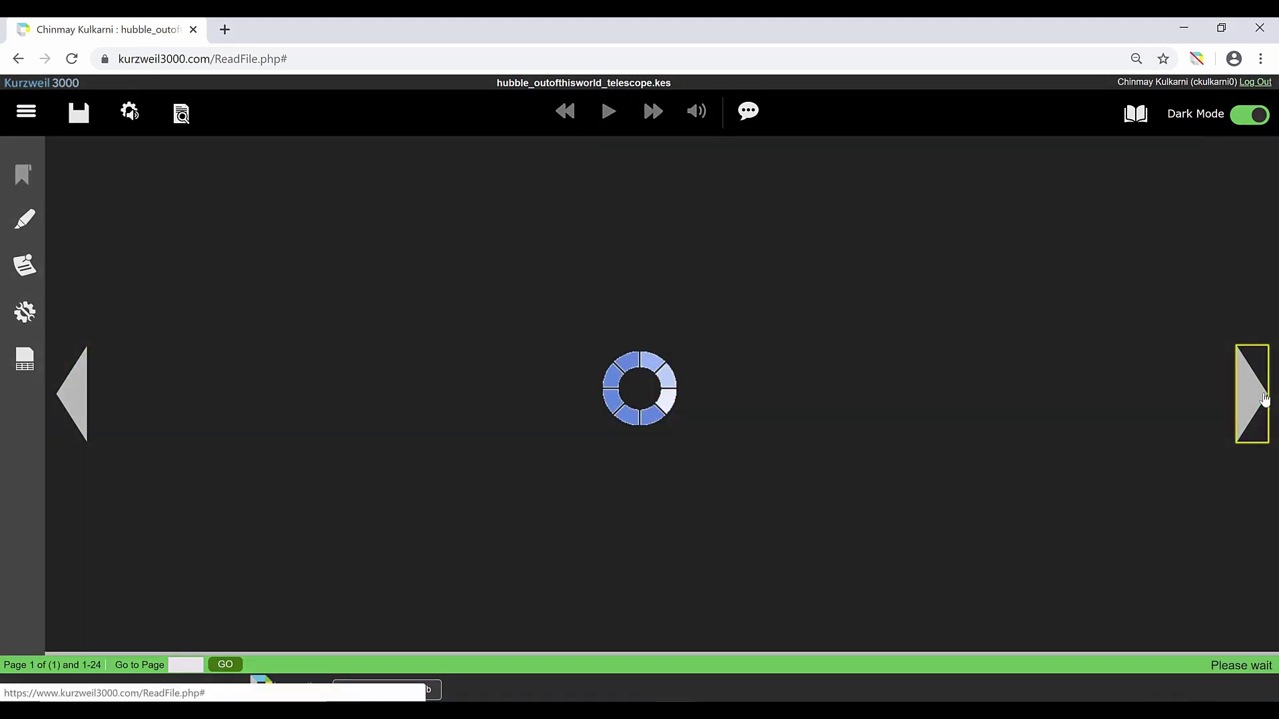
{"action": "left_click", "coordinate": [1252, 394]}
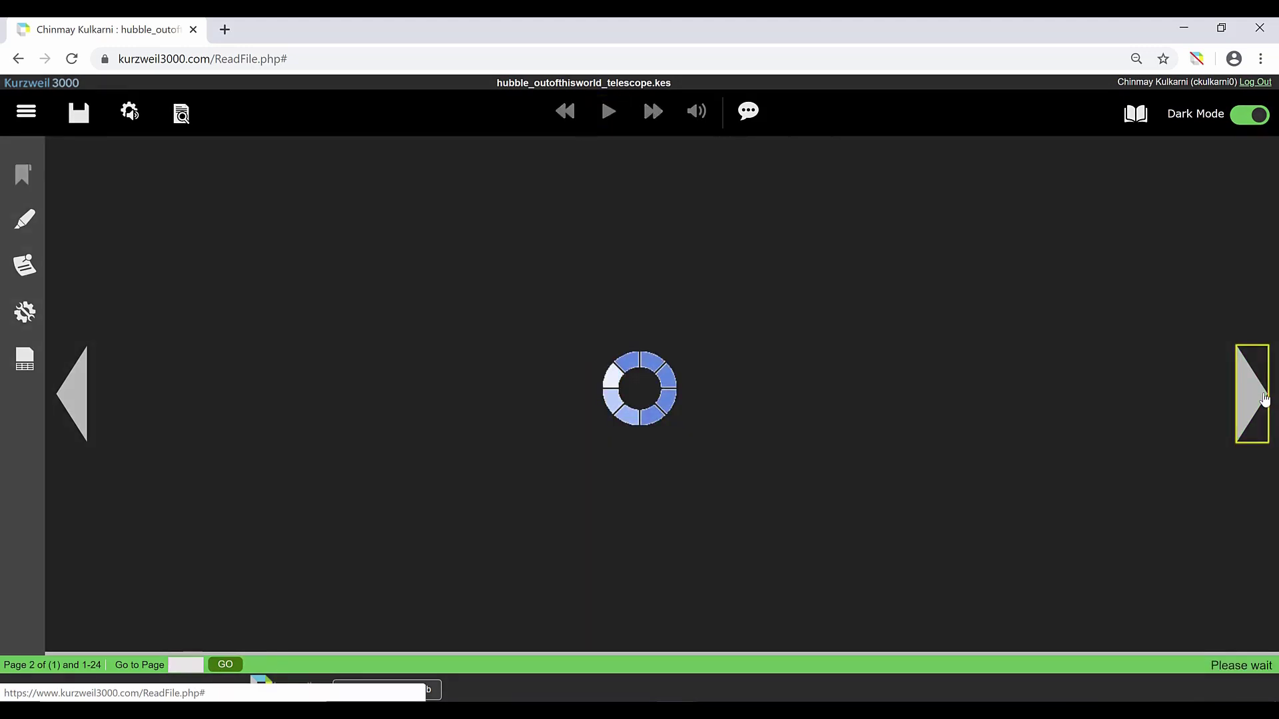
{"action": "left_click", "coordinate": [1263, 398]}
{"action": "left_click", "coordinate": [1263, 399]}
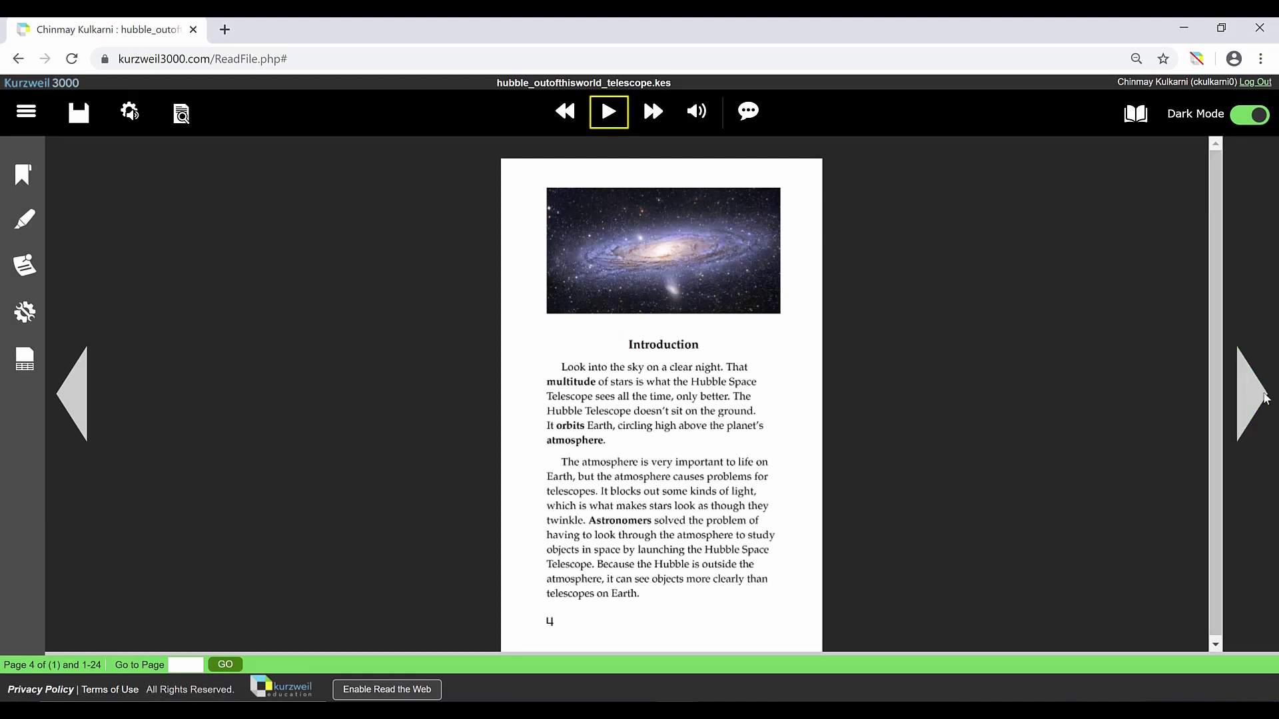
Step: Read the Introduction page aloud from its heading, with the page view reset to normal size
{"action": "left_click", "coordinate": [630, 345]}
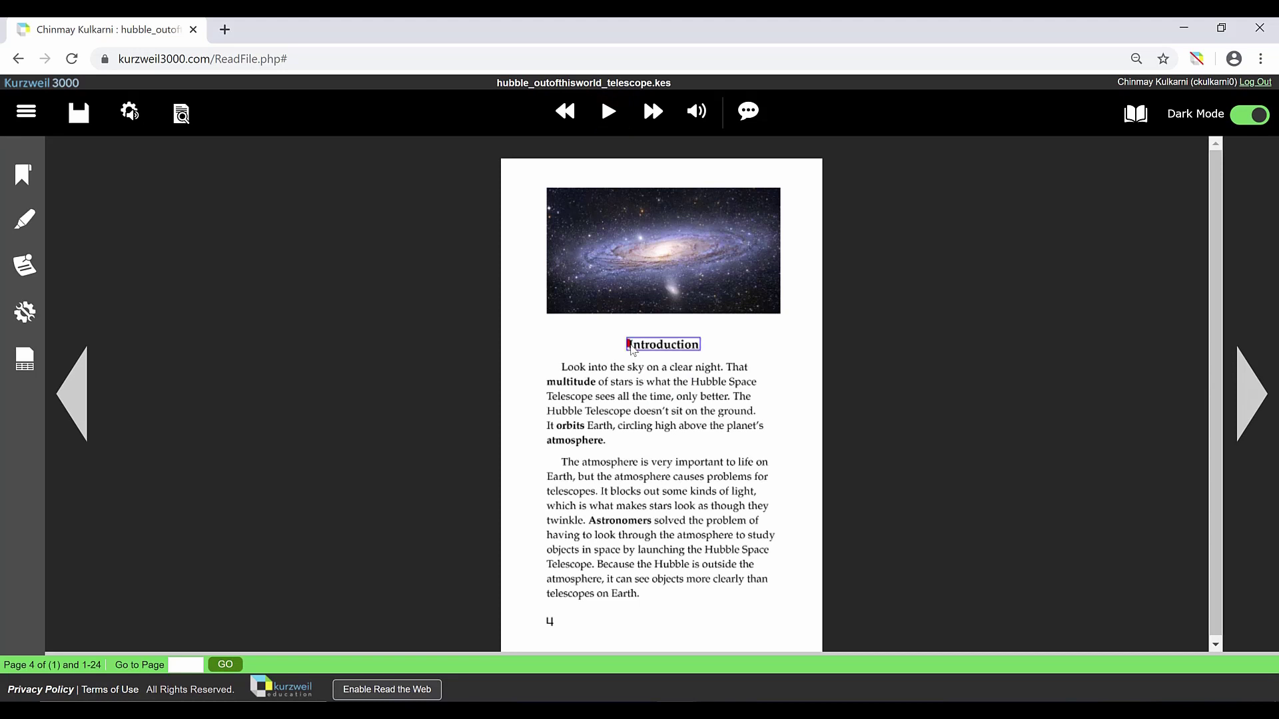
{"action": "key", "text": "ctrl+plus"}
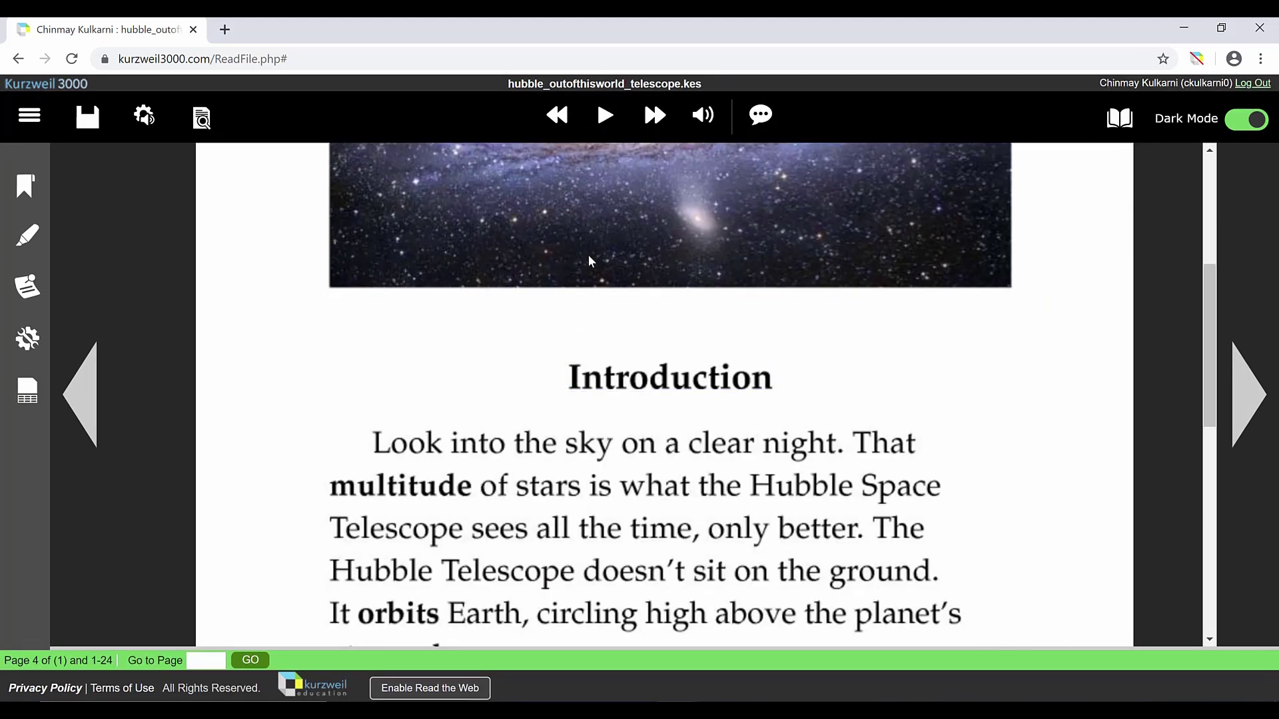
{"action": "left_click", "coordinate": [604, 118]}
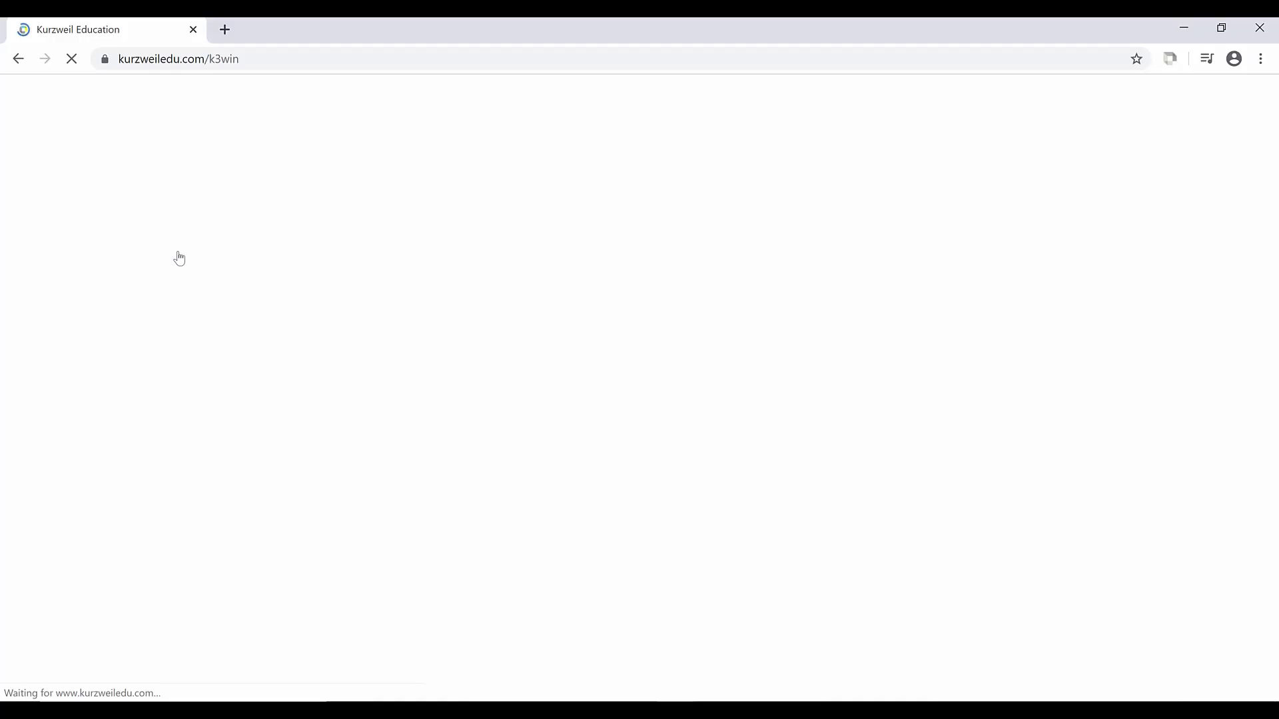
Step: Start downloading the 1.8 GB Kurzweil 3000 Version 16 Windows installer
{"action": "left_click", "coordinate": [140, 372]}
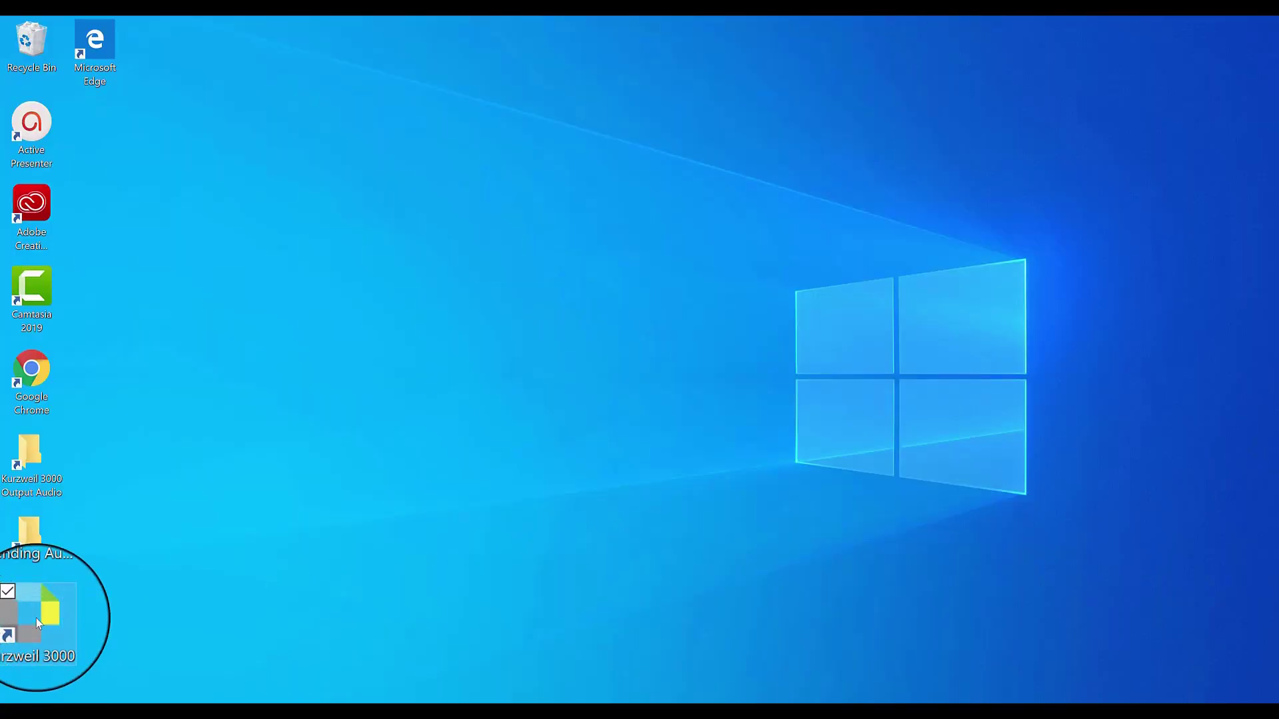
Step: Log in to the Kurzweil 3000 desktop app with the account username and password
{"action": "mouse_move", "coordinate": [36, 618]}
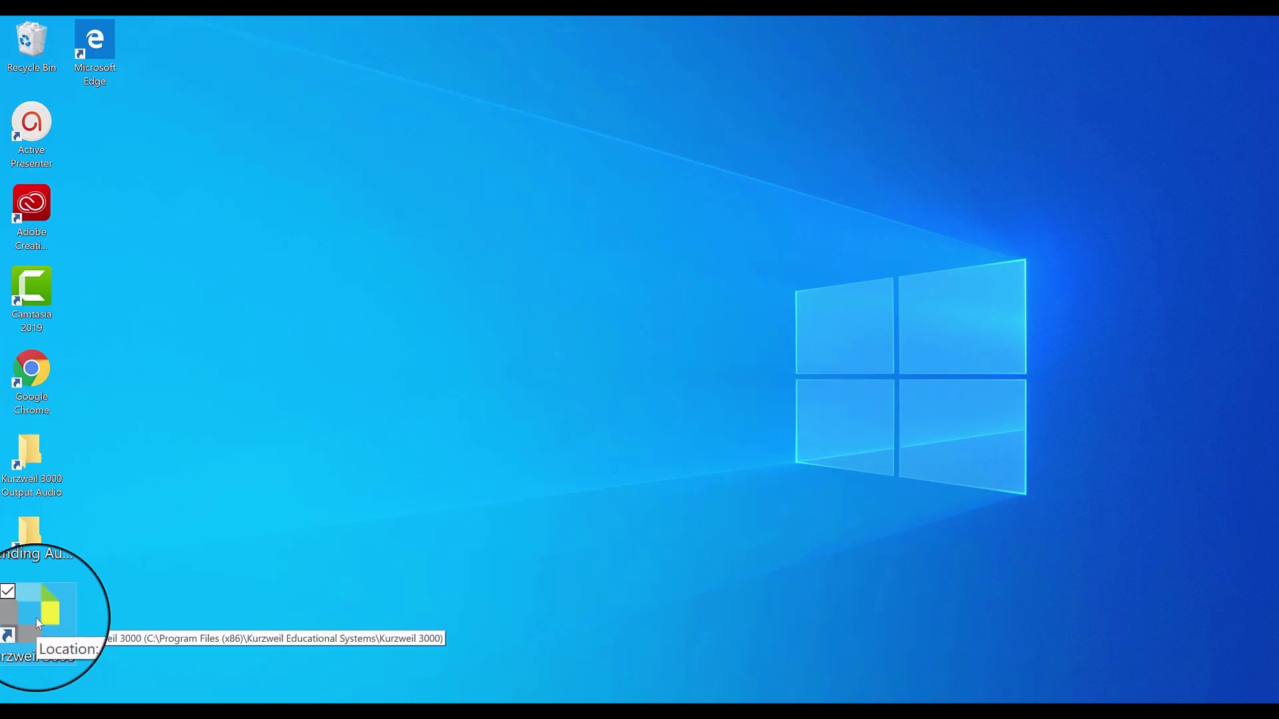
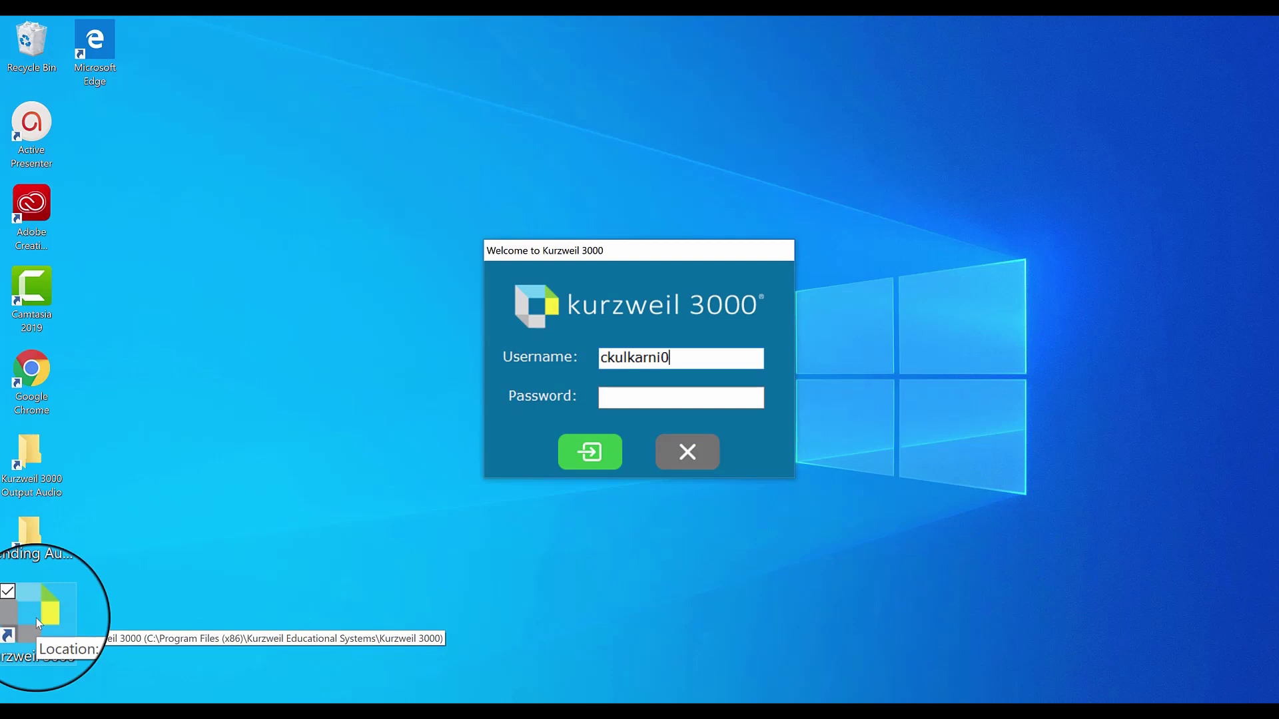
{"action": "type", "text": "************"}
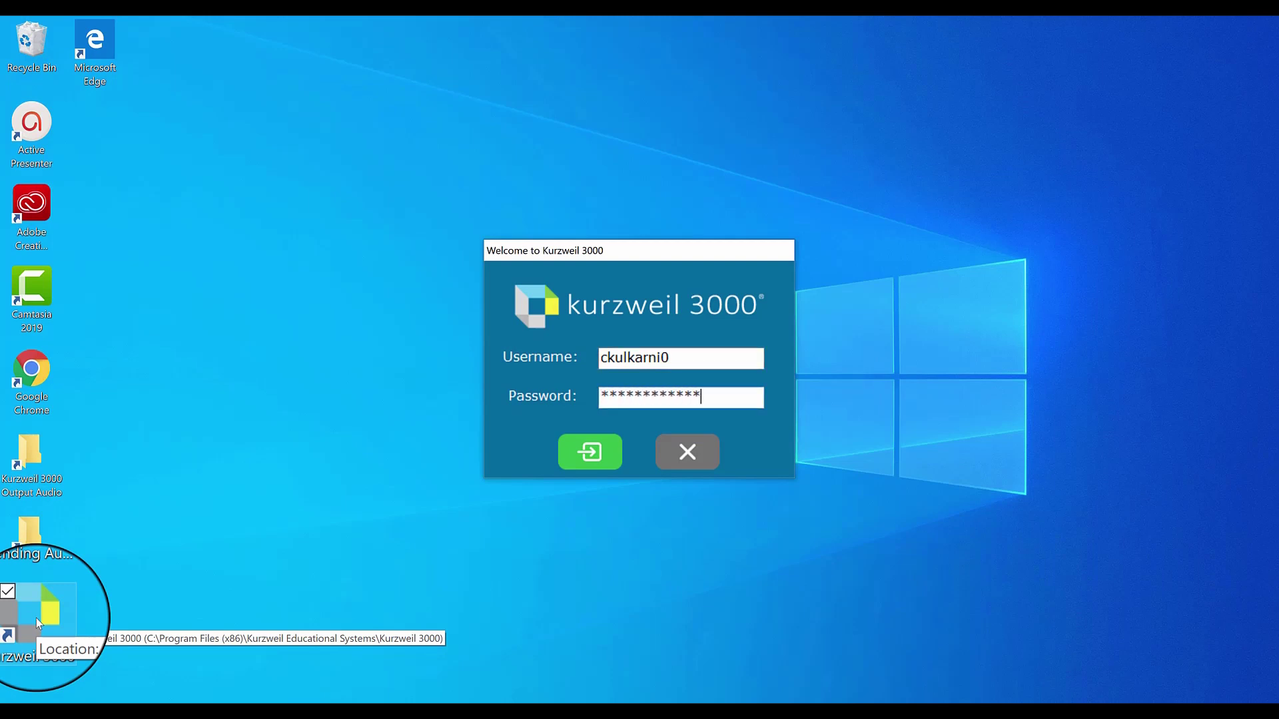
{"action": "key", "text": "Return"}
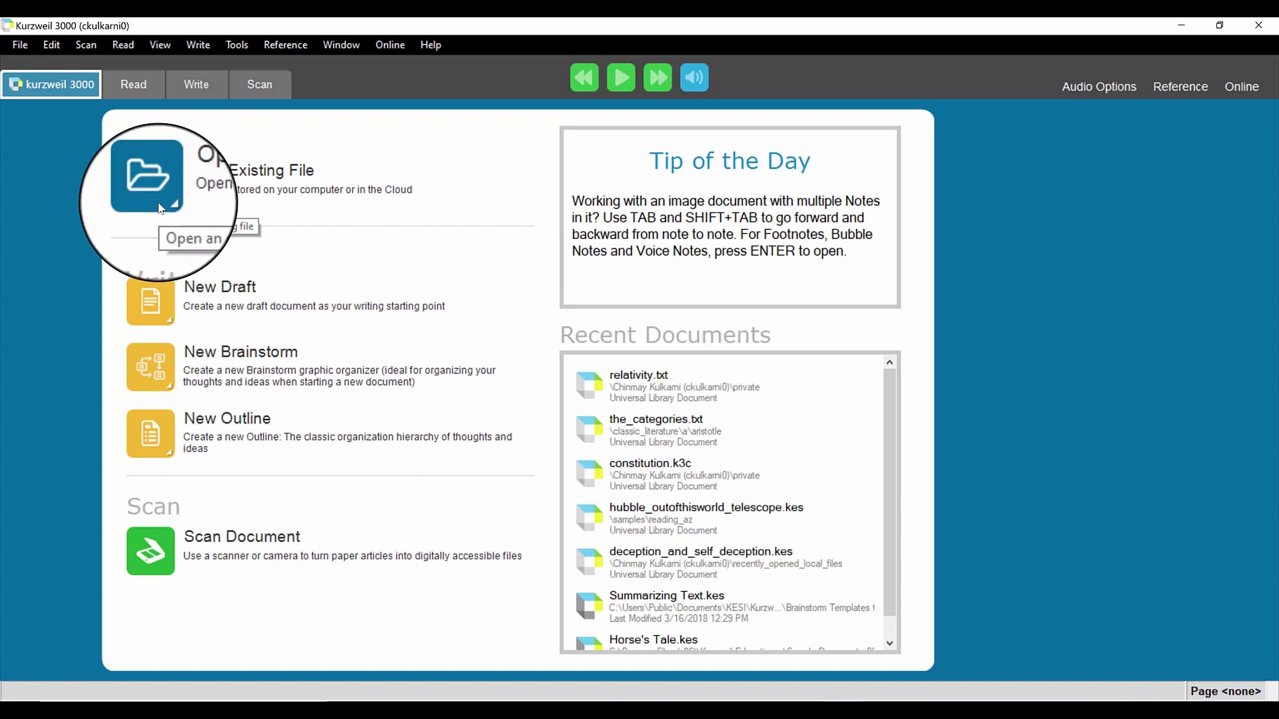
Step: Open world_on_the_web.kes from the private folder in the Universal Library
{"action": "left_click", "coordinate": [161, 208]}
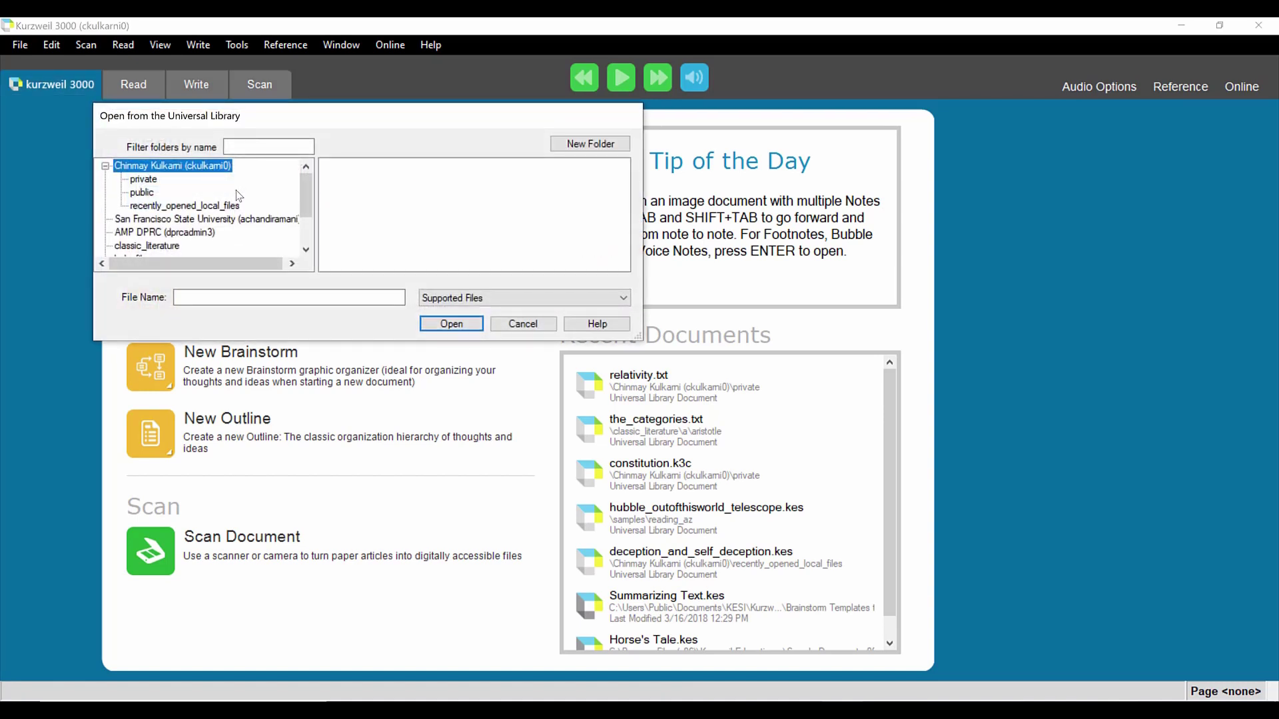
{"action": "left_click", "coordinate": [152, 183]}
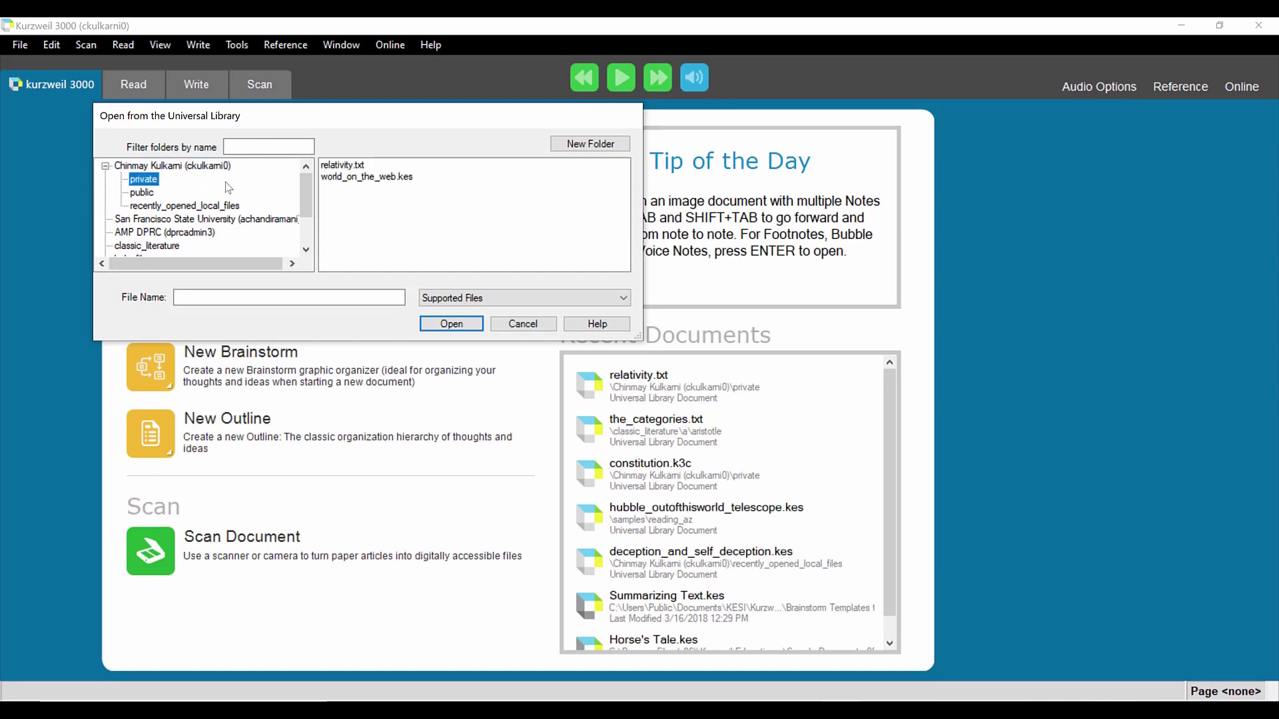
{"action": "left_click", "coordinate": [349, 177]}
{"action": "left_click", "coordinate": [463, 325]}
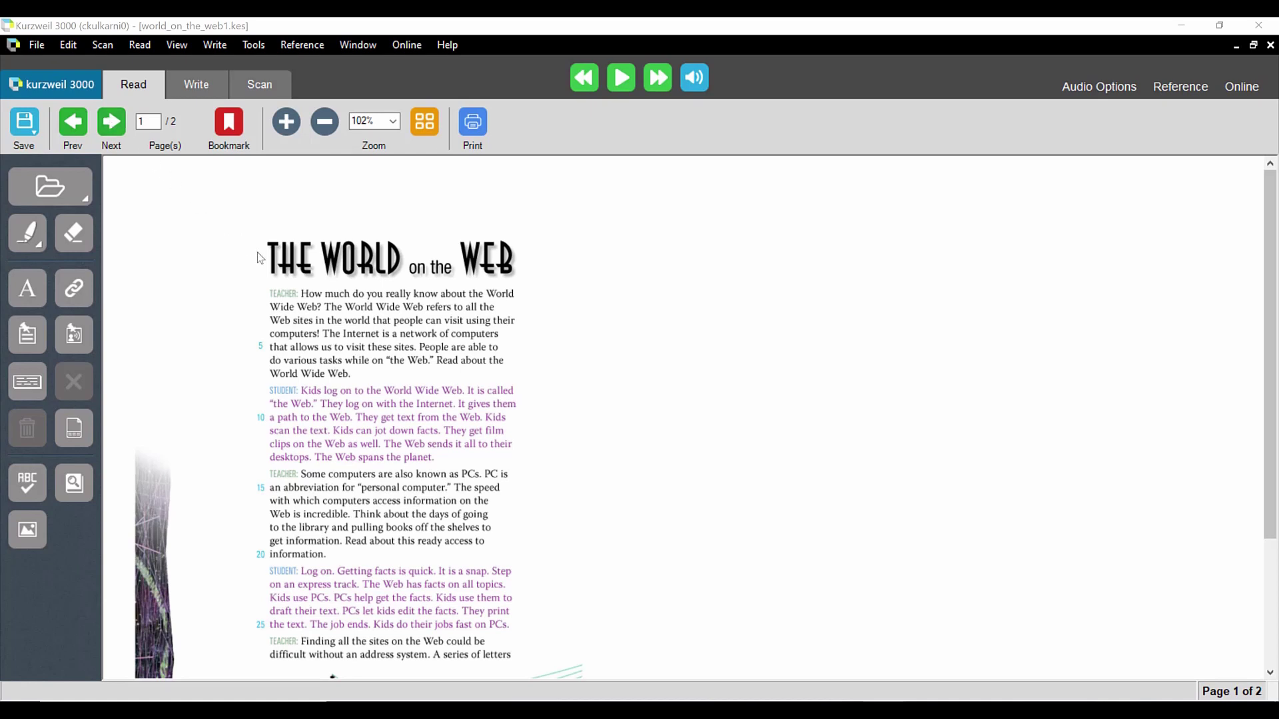
Step: Read the opening of The World on the Web aloud, then pause the reading
{"action": "scroll", "coordinate": [203, 514], "scroll_direction": "up", "scroll_amount": 5}
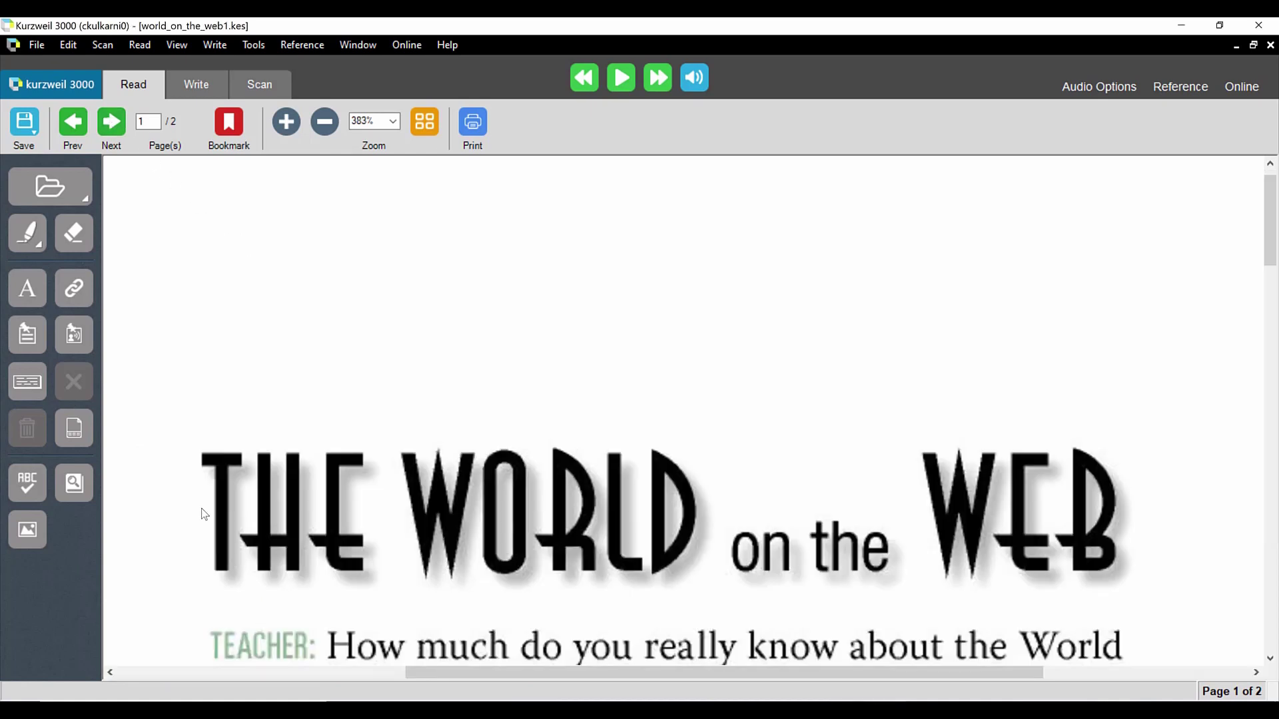
{"action": "left_click", "coordinate": [623, 78]}
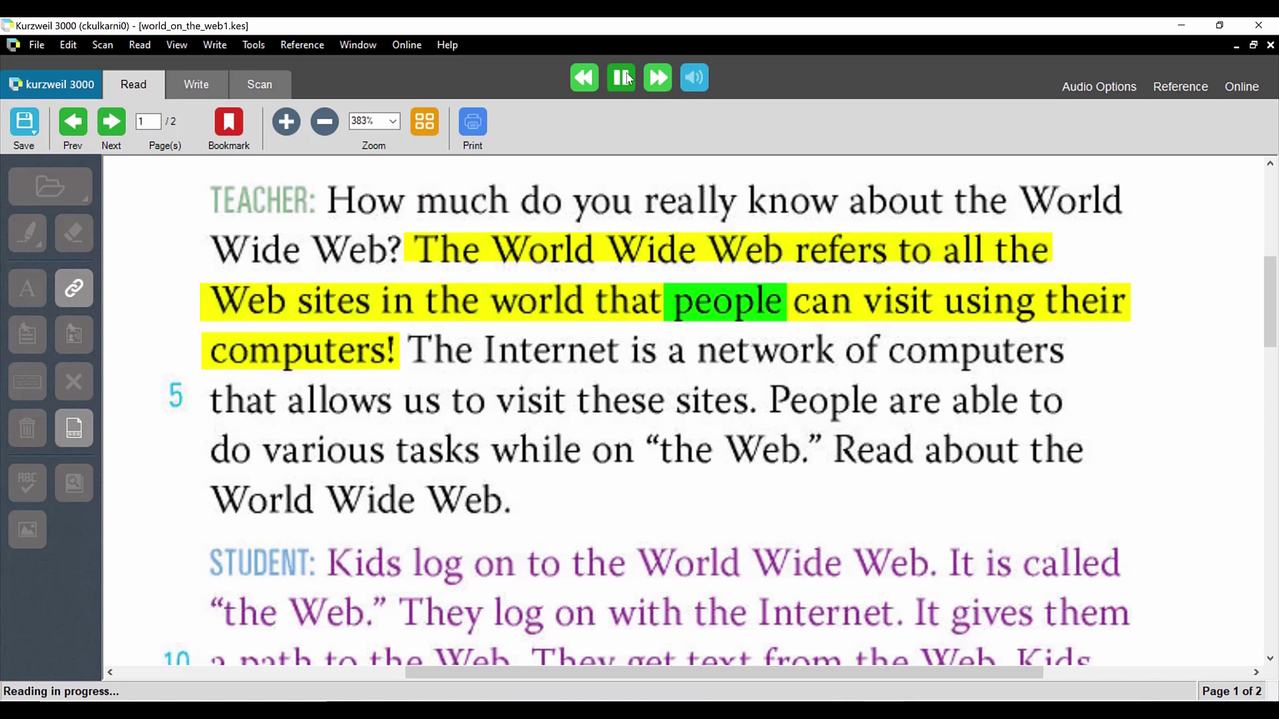
{"action": "left_click", "coordinate": [621, 78]}
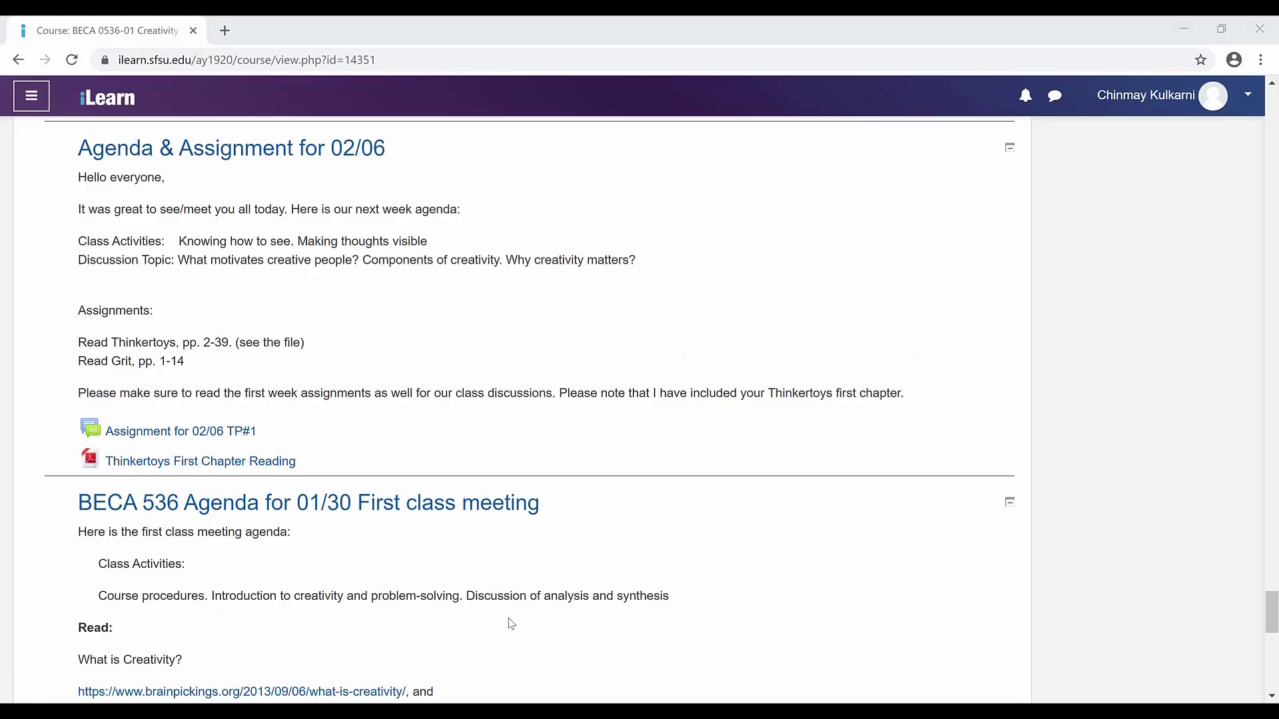
Step: Download the Thinkertoys First Chapter Reading as Thinkertoys.pdf from the iLearn course page
{"action": "left_click", "coordinate": [253, 462]}
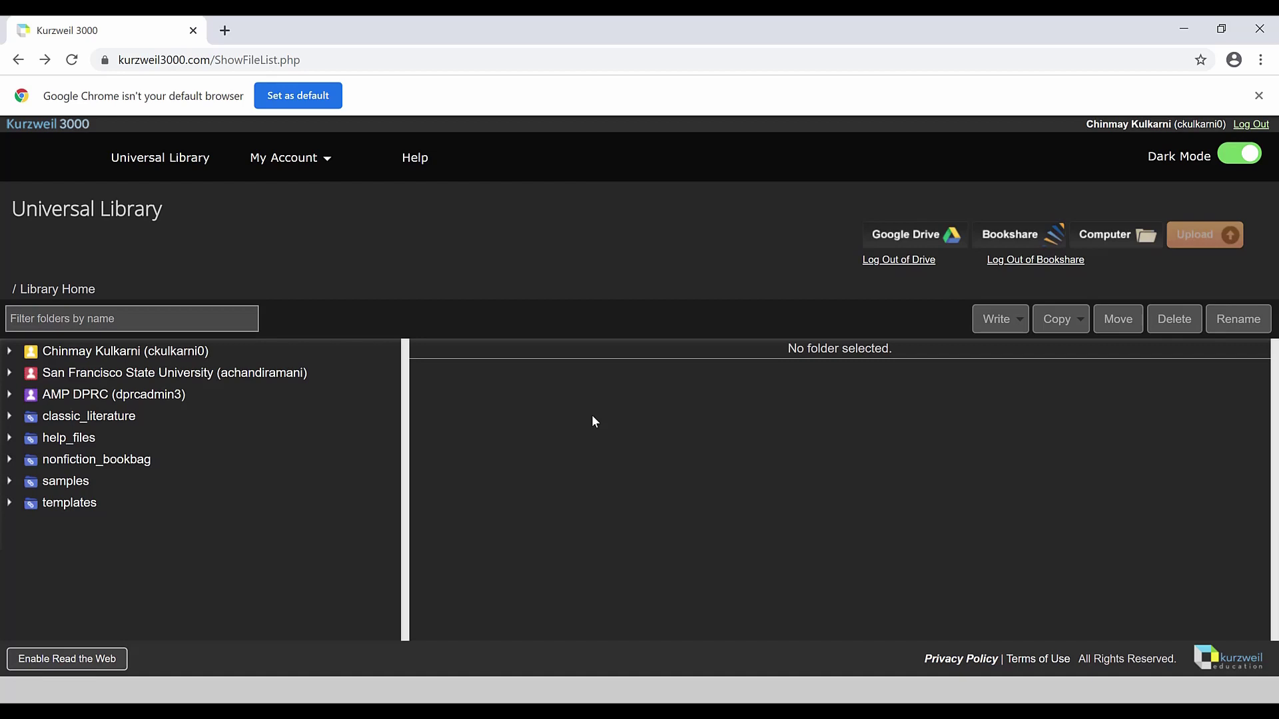
Step: Upload Thinkertoys.pdf from the computer's PDFs folder into the Universal Library
{"action": "left_click", "coordinate": [1150, 242]}
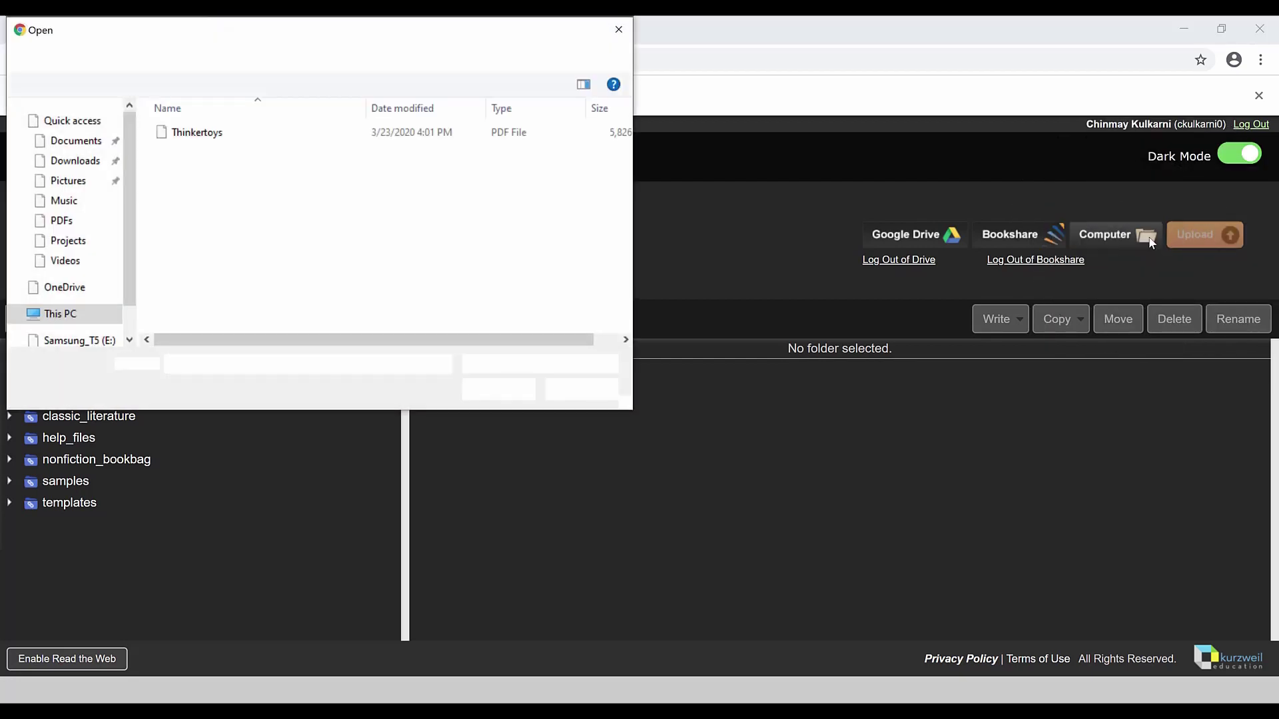
{"action": "left_click", "coordinate": [308, 136]}
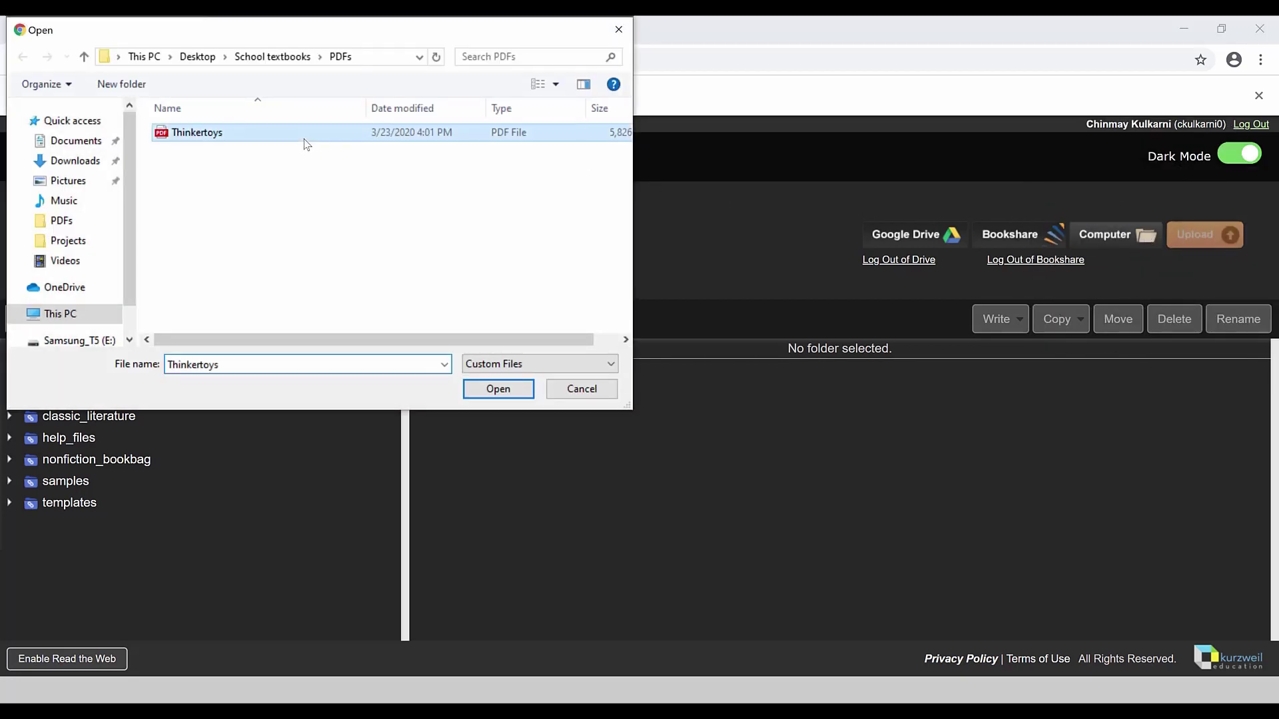
{"action": "left_click", "coordinate": [505, 390]}
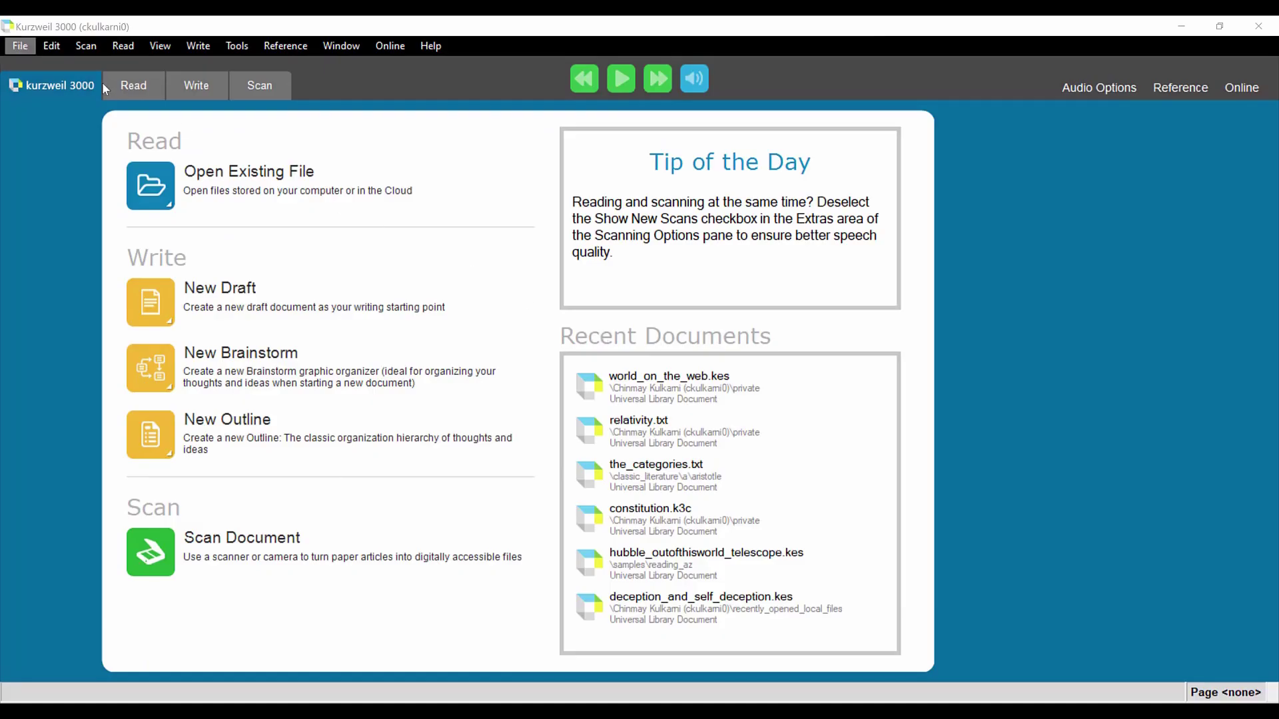
Step: Open Thinkertoys.pdf from Desktop\School textbooks\PDFs in Kurzweil 3000
{"action": "left_click", "coordinate": [25, 48]}
{"action": "left_click", "coordinate": [45, 82]}
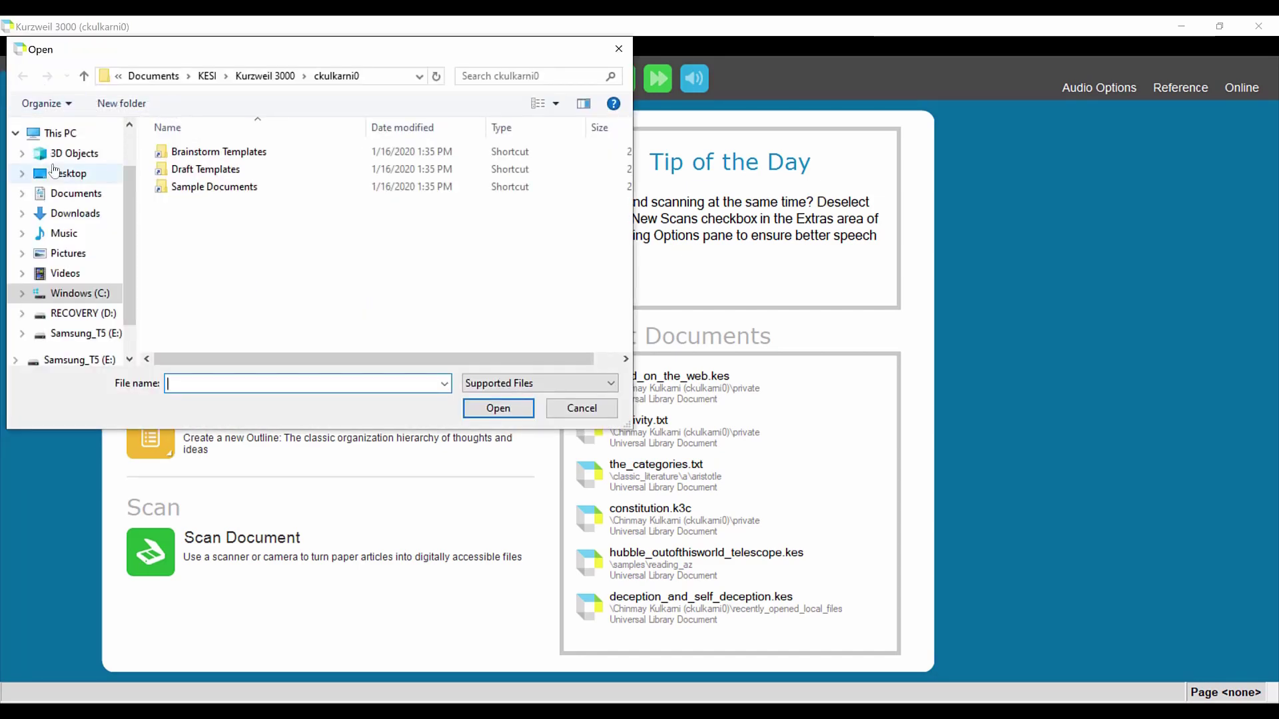
{"action": "left_click", "coordinate": [68, 173]}
{"action": "double_click", "coordinate": [191, 153]}
{"action": "double_click", "coordinate": [186, 174]}
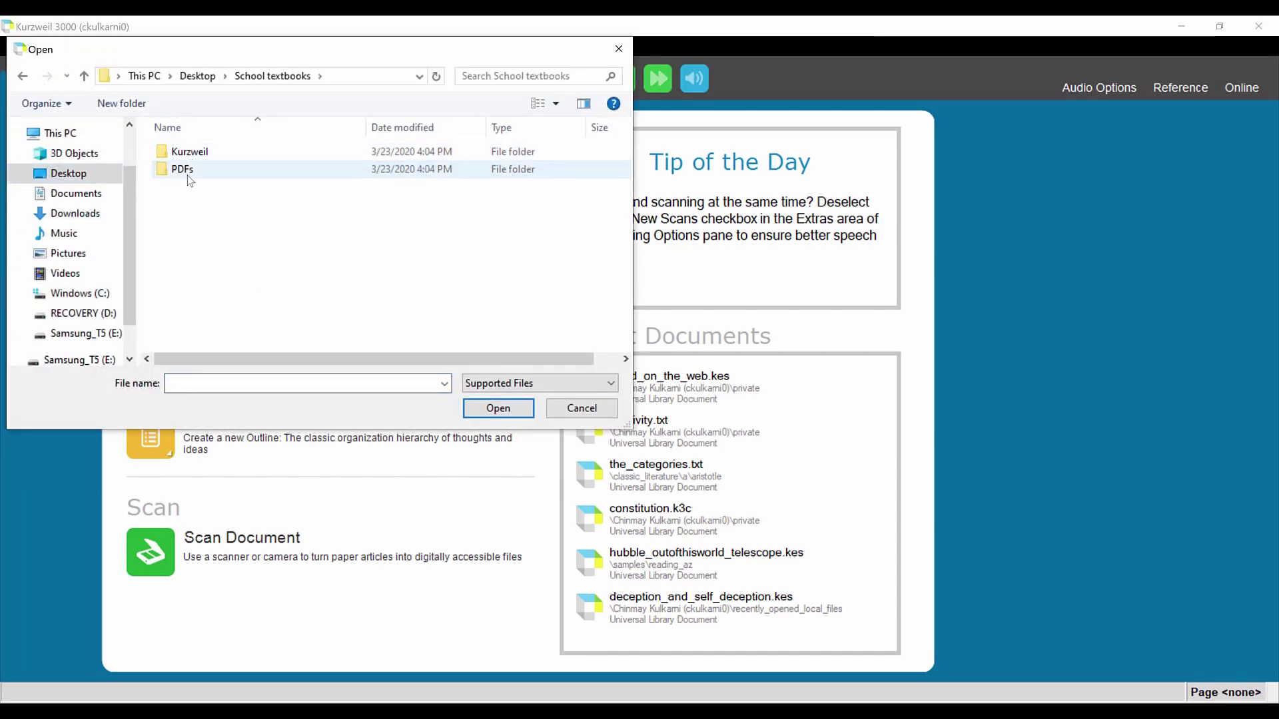
{"action": "left_click", "coordinate": [192, 153]}
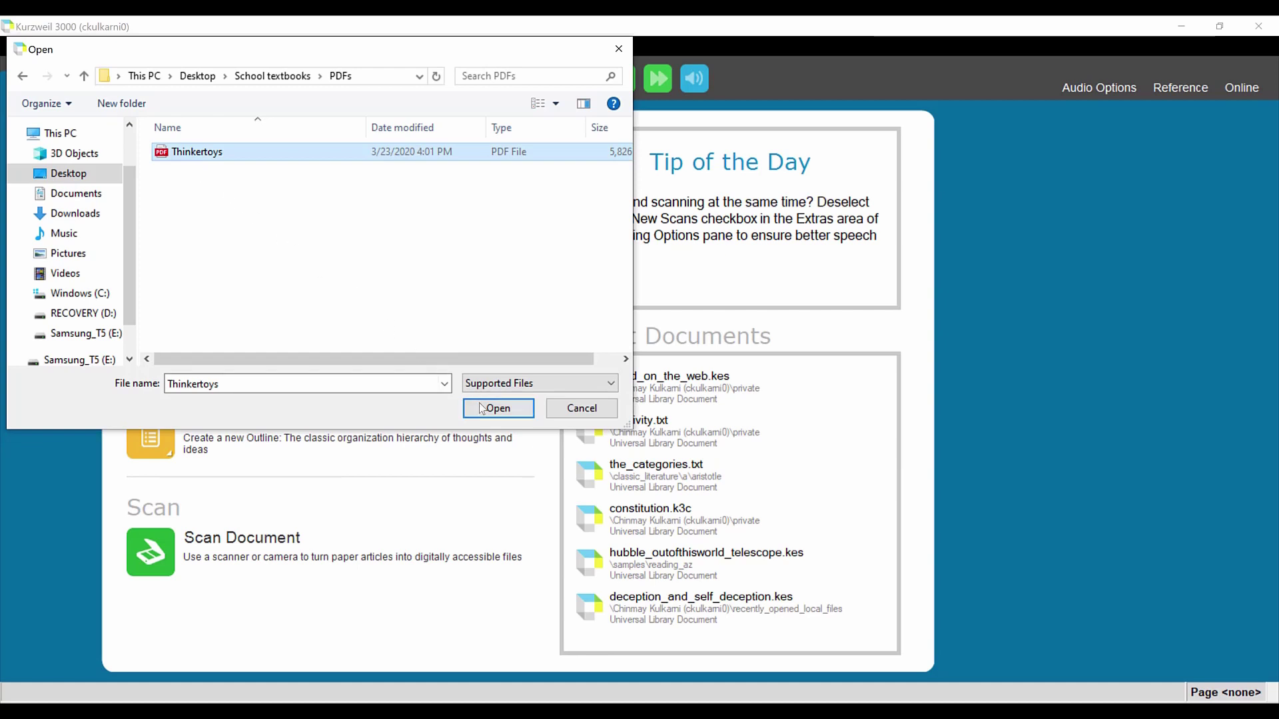
{"action": "left_click", "coordinate": [481, 408]}
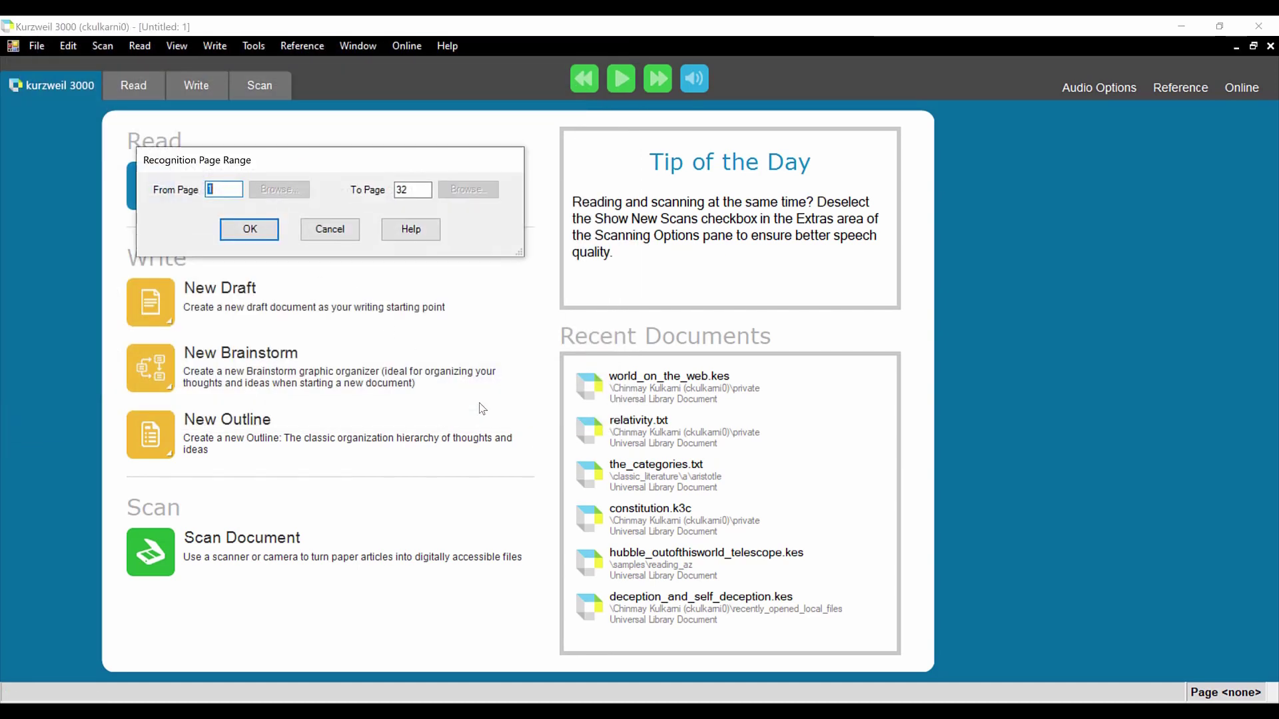
Step: Accept the recognition page range of pages 1 to 32 for Thinkertoys
{"action": "left_click", "coordinate": [257, 237]}
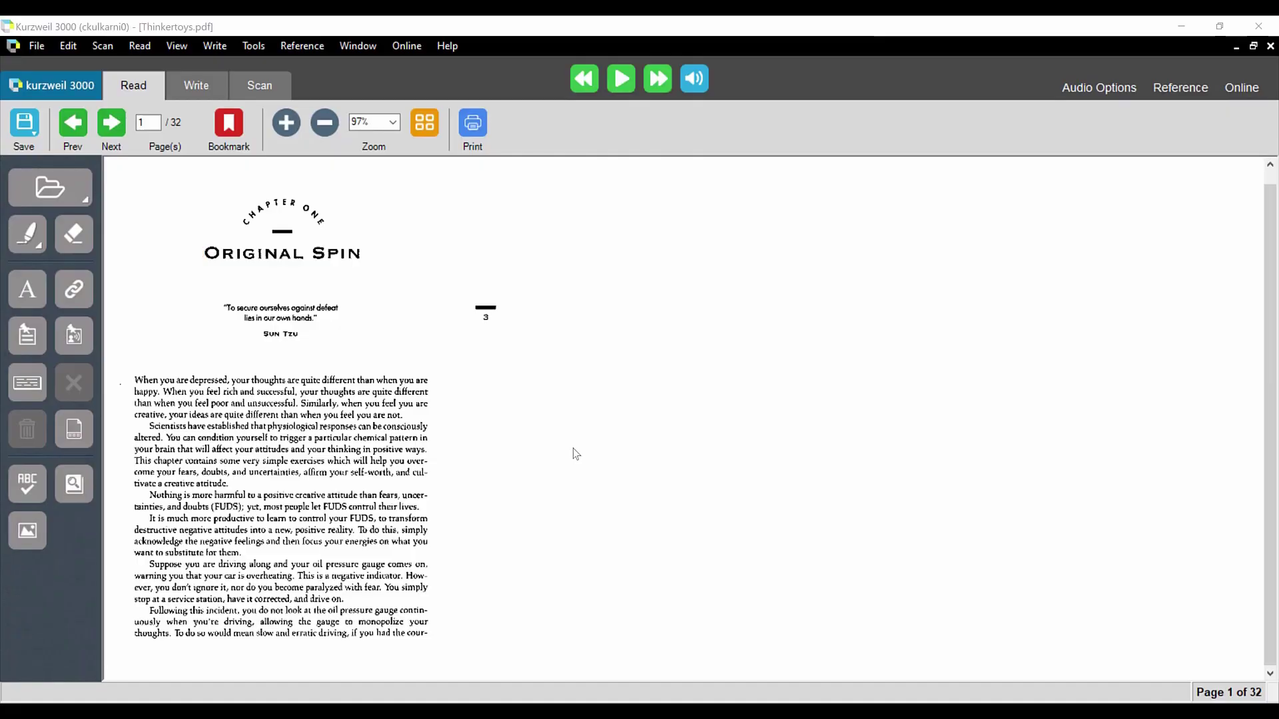
Step: Save the document as Thinkertoys.kes in Desktop\School textbooks\Kurzweil, then open File Explorer
{"action": "left_click", "coordinate": [27, 127]}
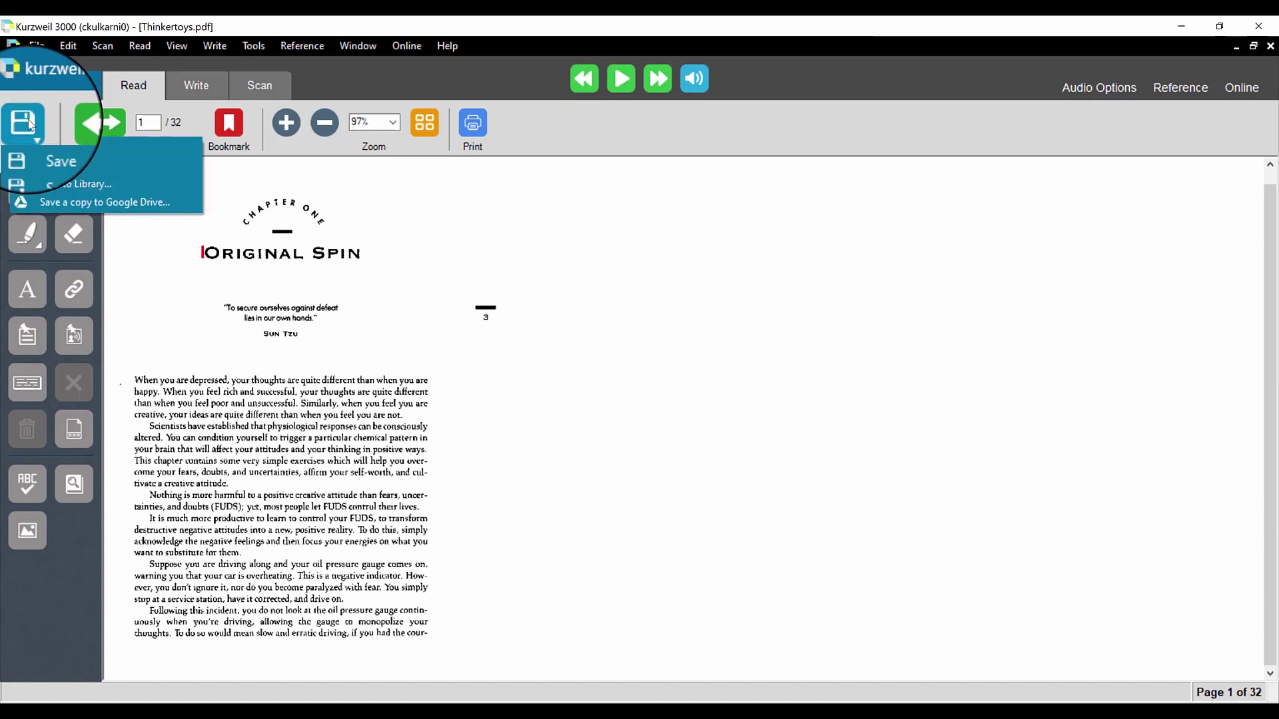
{"action": "left_click", "coordinate": [40, 163]}
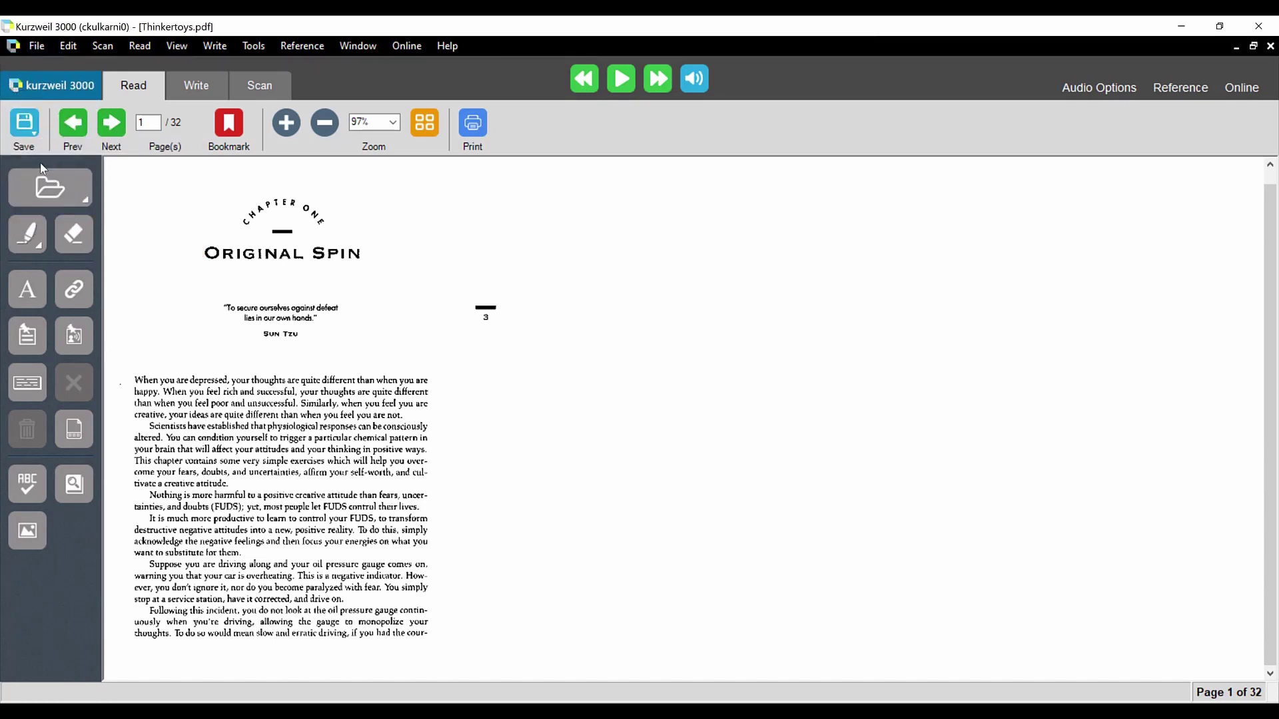
{"action": "left_click", "coordinate": [42, 174]}
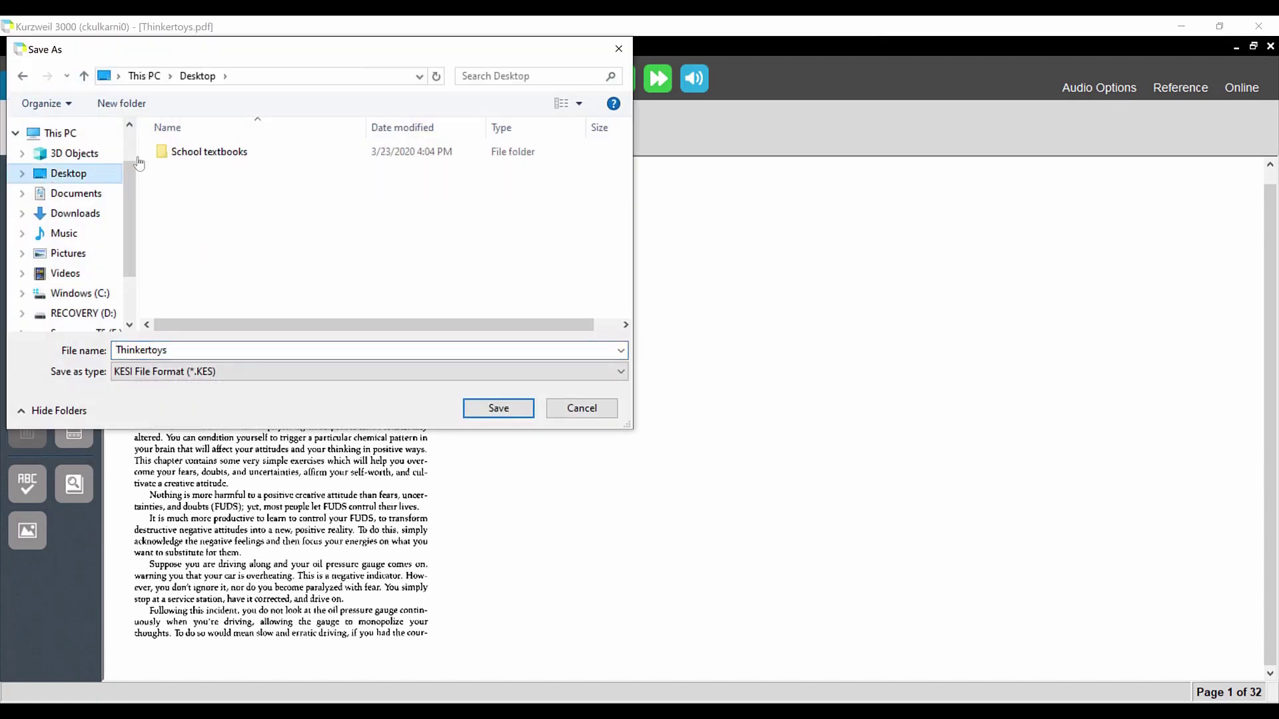
{"action": "double_click", "coordinate": [200, 152]}
{"action": "double_click", "coordinate": [198, 153]}
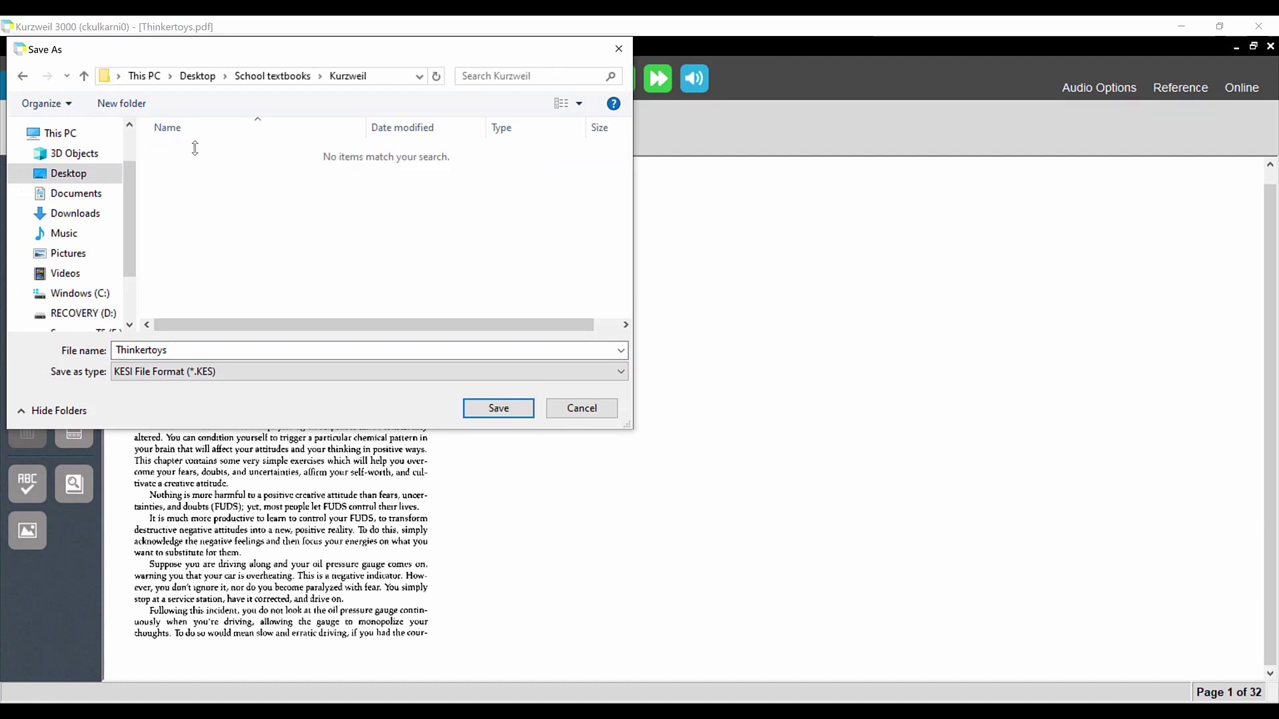
{"action": "left_click", "coordinate": [476, 413]}
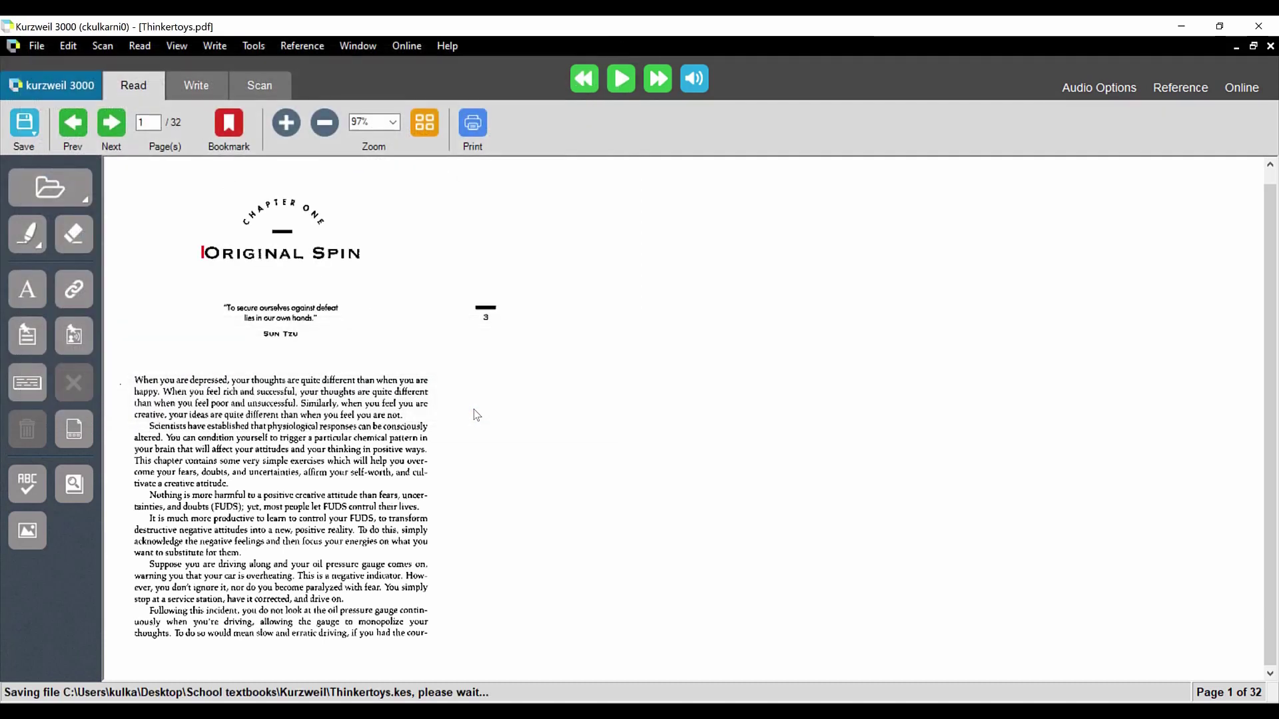
{"action": "key", "text": "super+e"}
Step: Browse File Explorer to Desktop\School textbooks\Kurzweil, then start a Chrome search for 'sfsu my'
{"action": "left_click", "coordinate": [238, 302]}
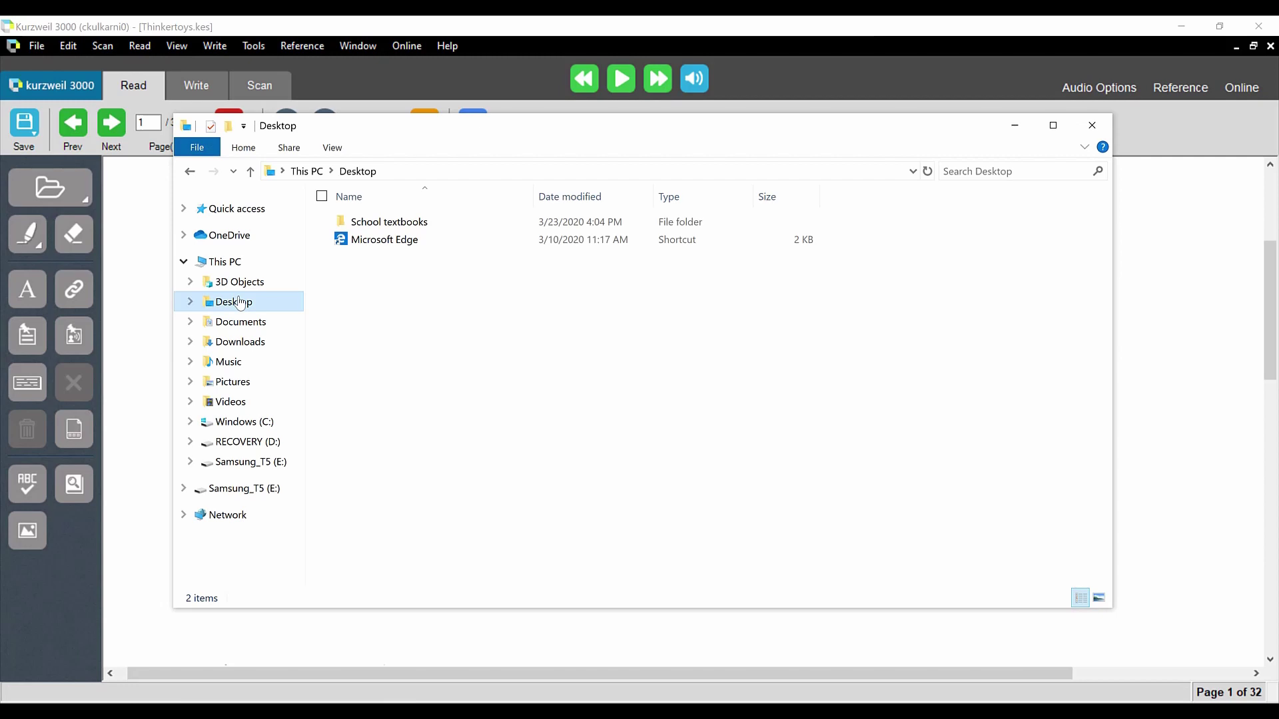
{"action": "double_click", "coordinate": [363, 227]}
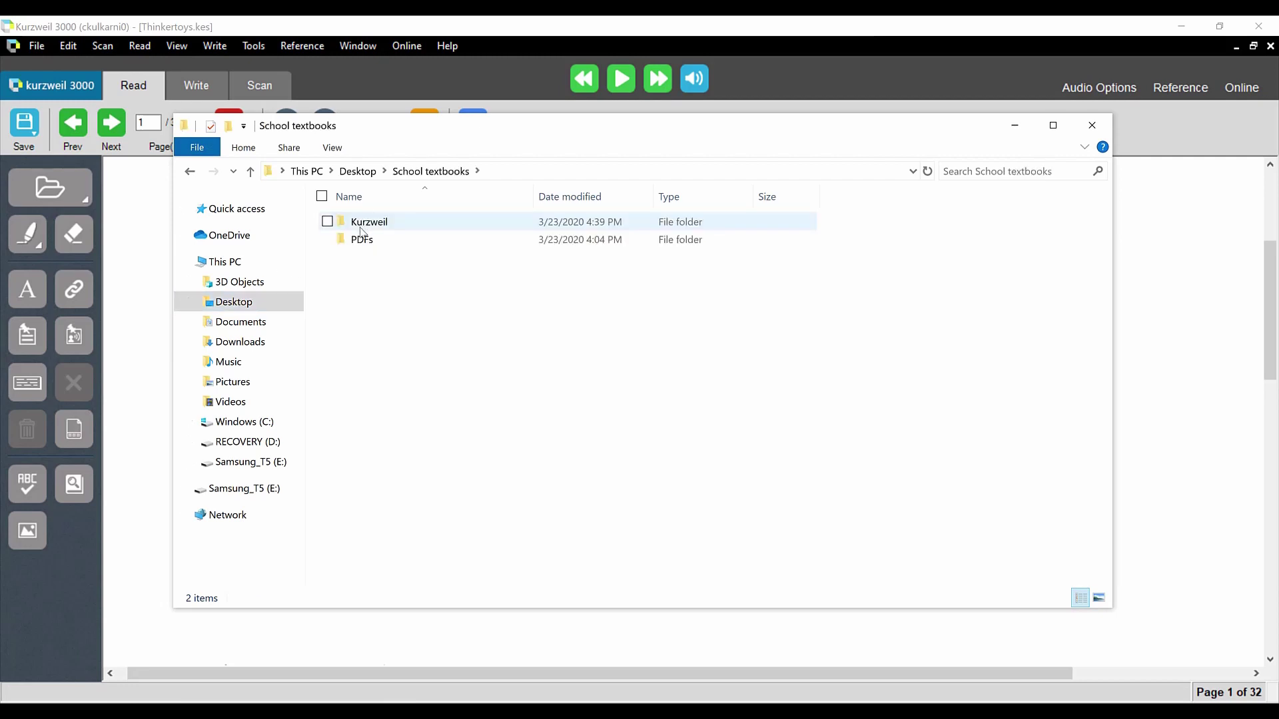
{"action": "double_click", "coordinate": [361, 227]}
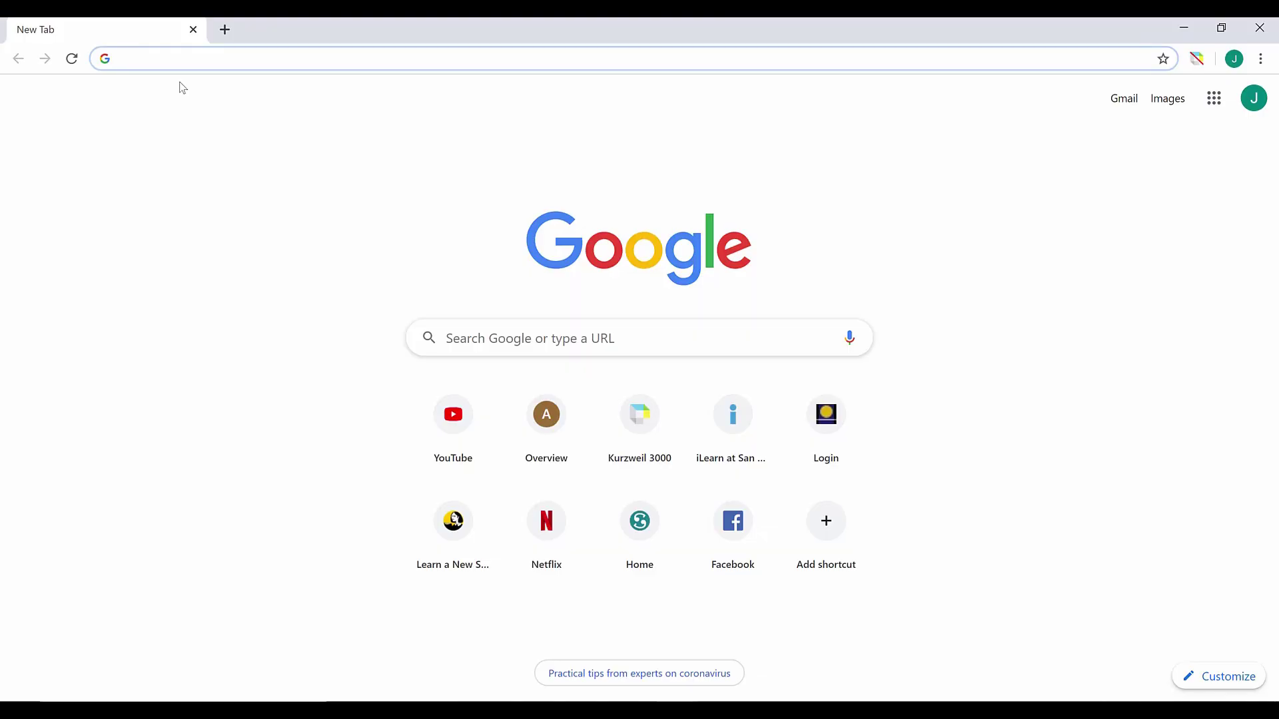
{"action": "type", "text": "sfsu"}
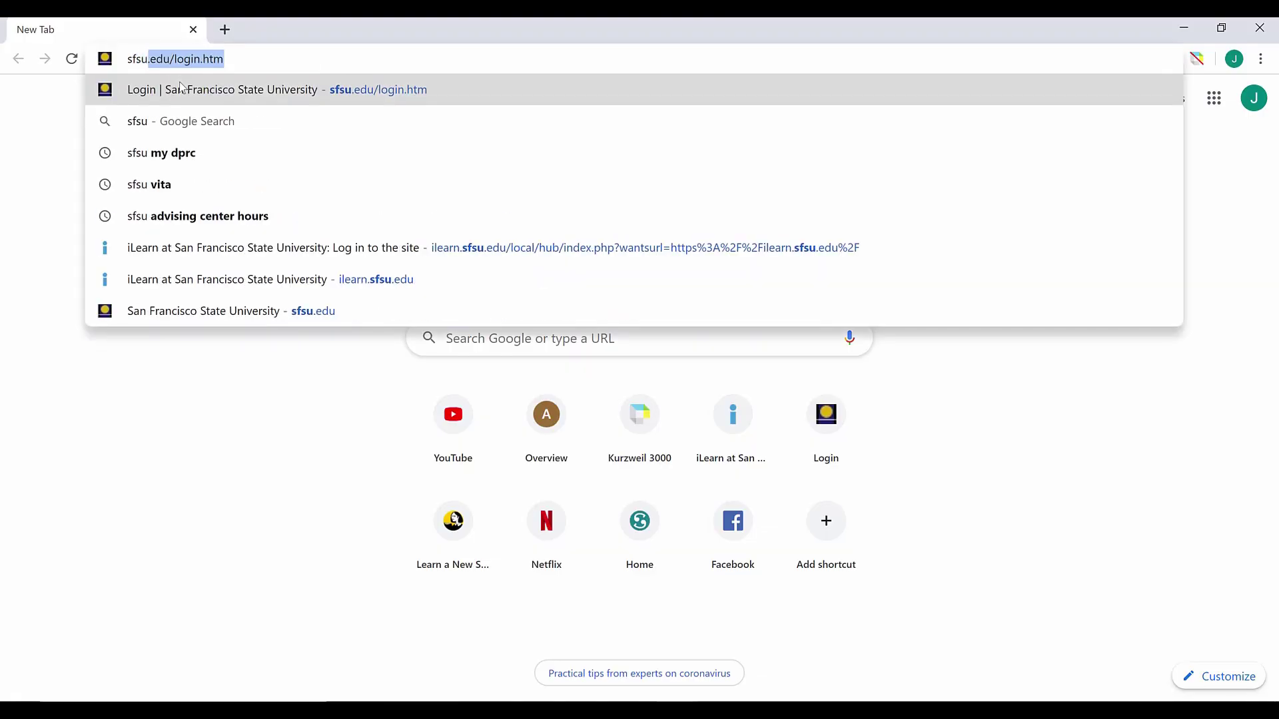
{"action": "type", "text": " my dprc"}
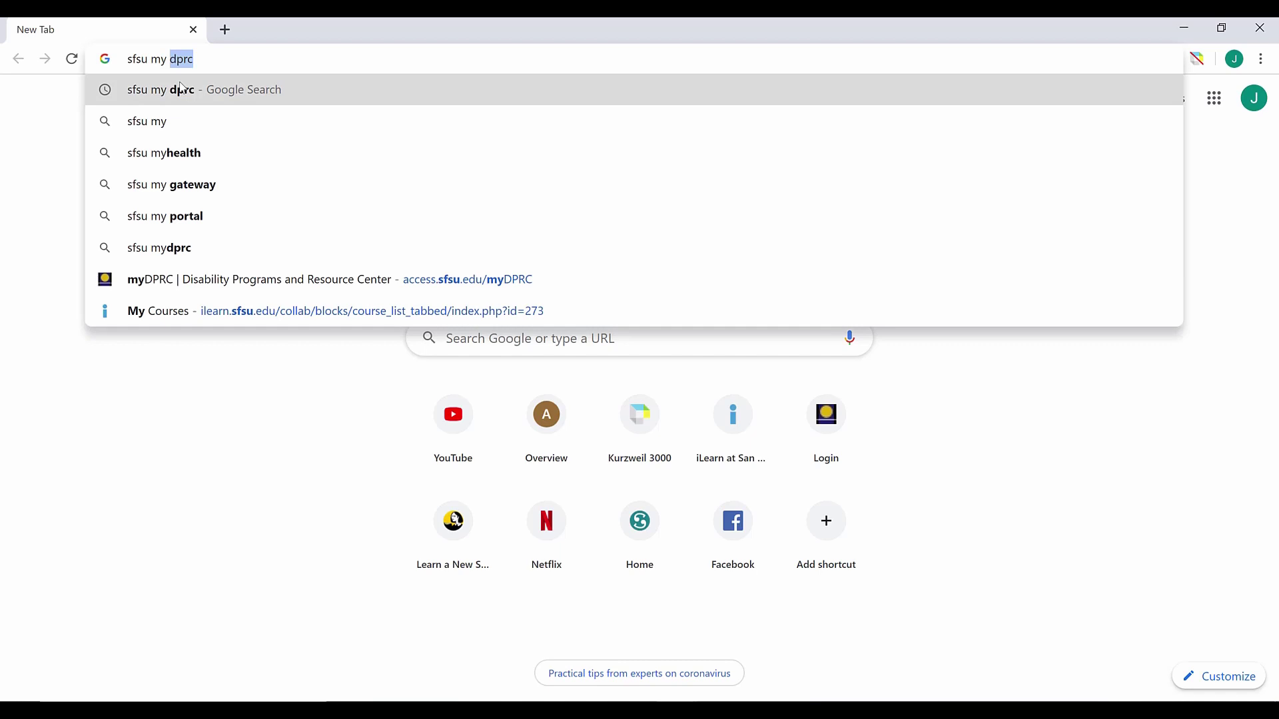
Step: Find the SFSU myDPRC page through Google and open its myDPRC Training Portal
{"action": "left_click", "coordinate": [181, 90]}
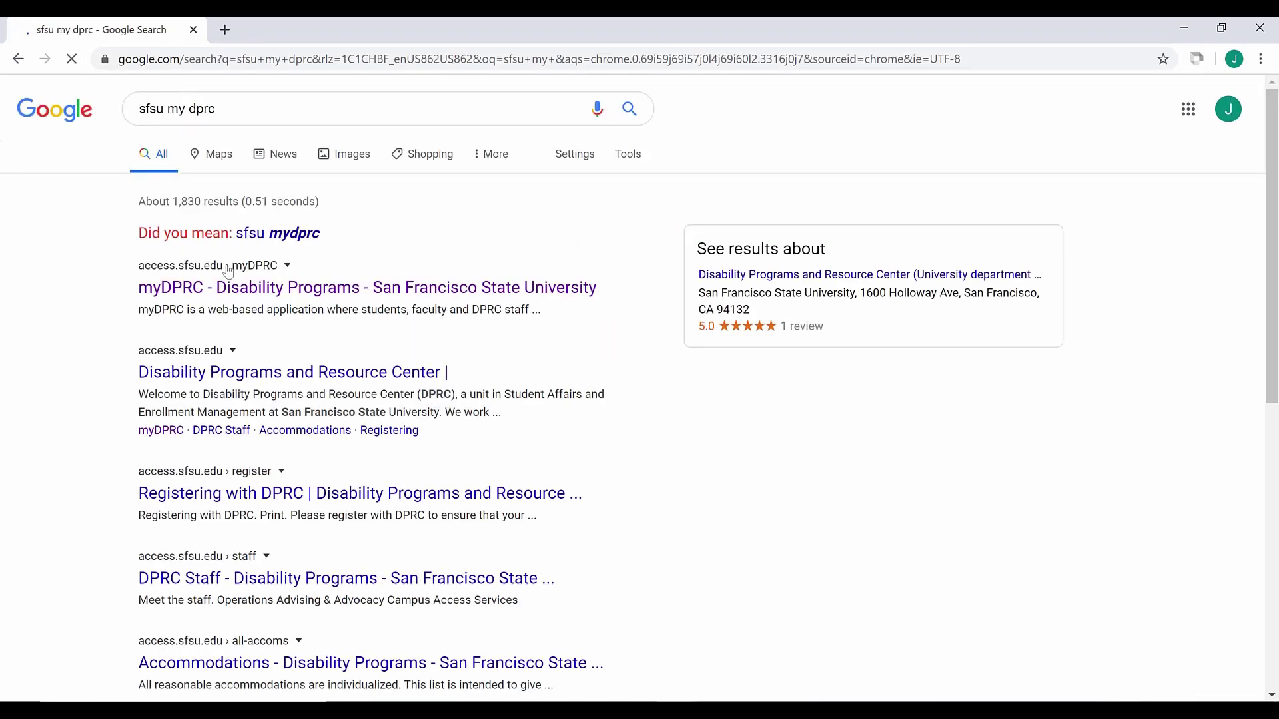
{"action": "left_click", "coordinate": [233, 283]}
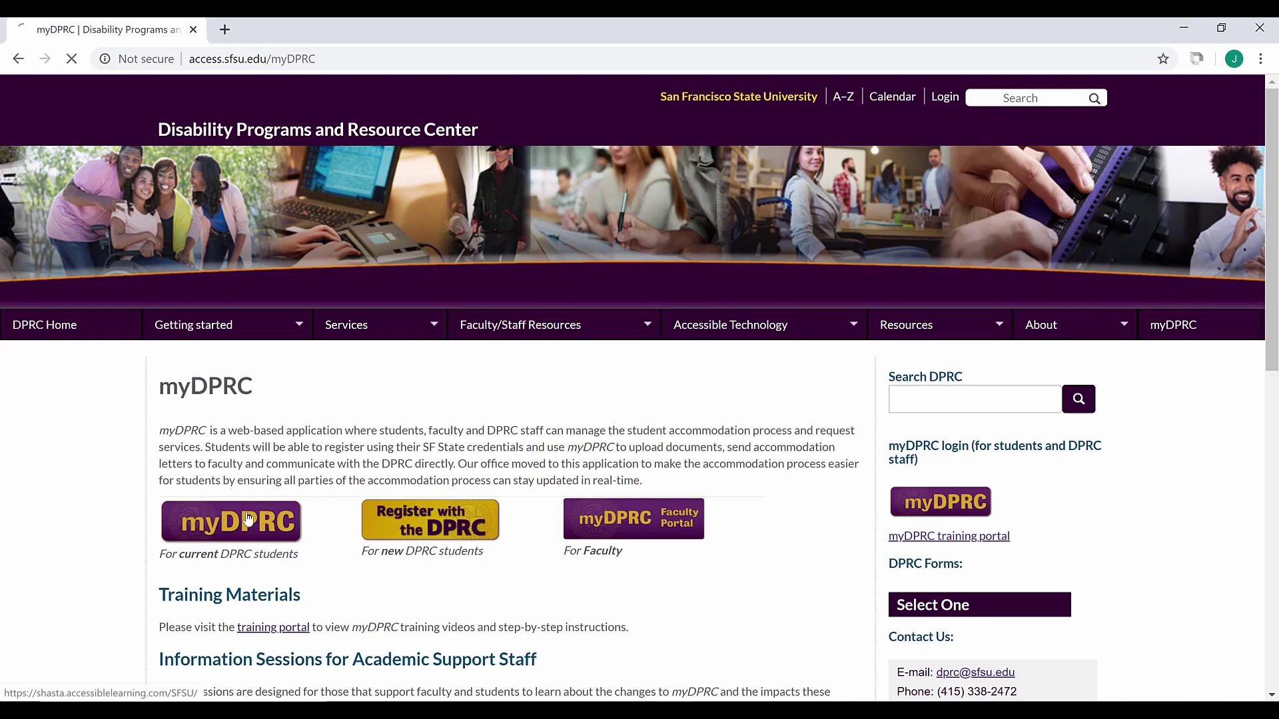
{"action": "left_click", "coordinate": [248, 519]}
{"action": "key", "text": "alt+Left"}
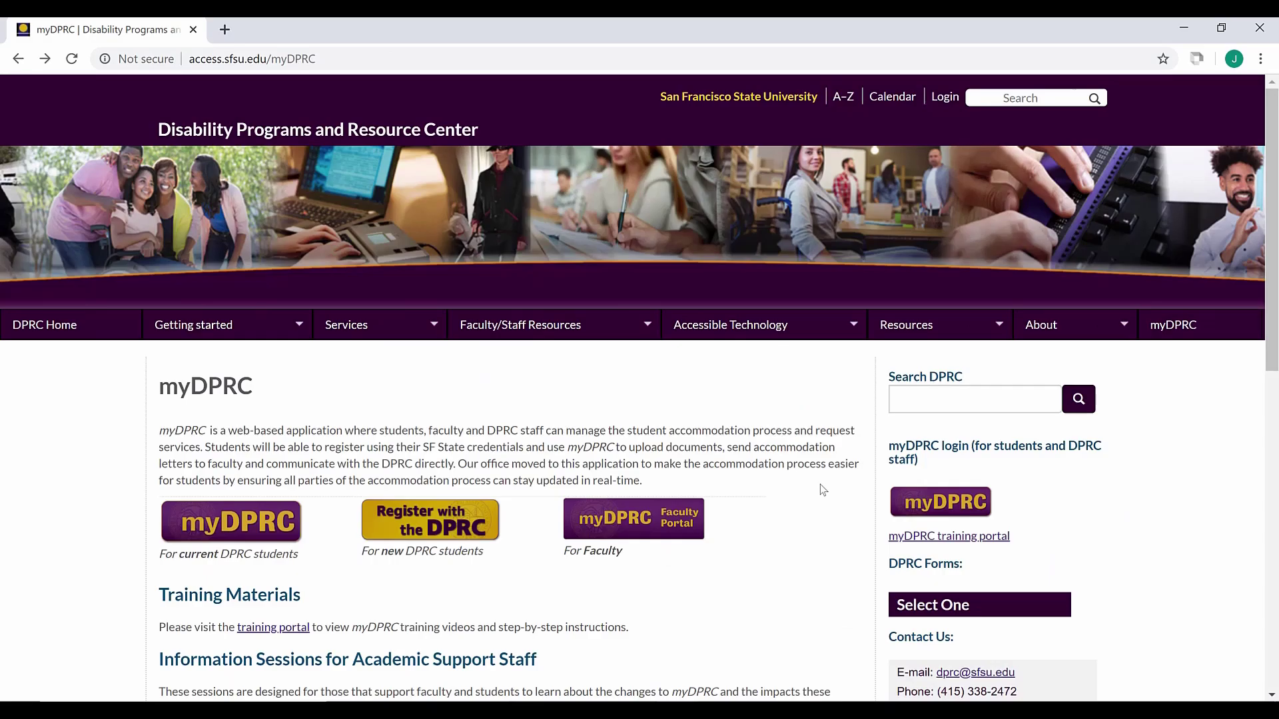
{"action": "left_click", "coordinate": [929, 536]}
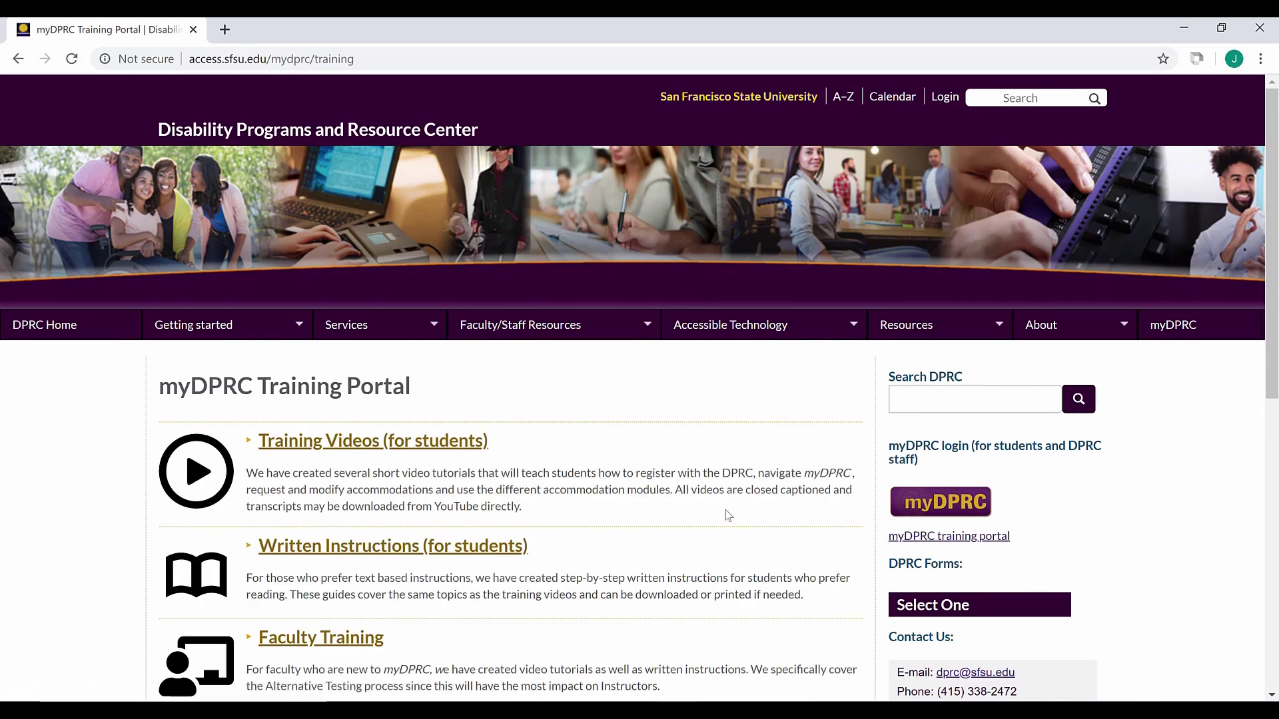
{"action": "scroll", "coordinate": [692, 490], "scroll_direction": "down", "scroll_amount": 4}
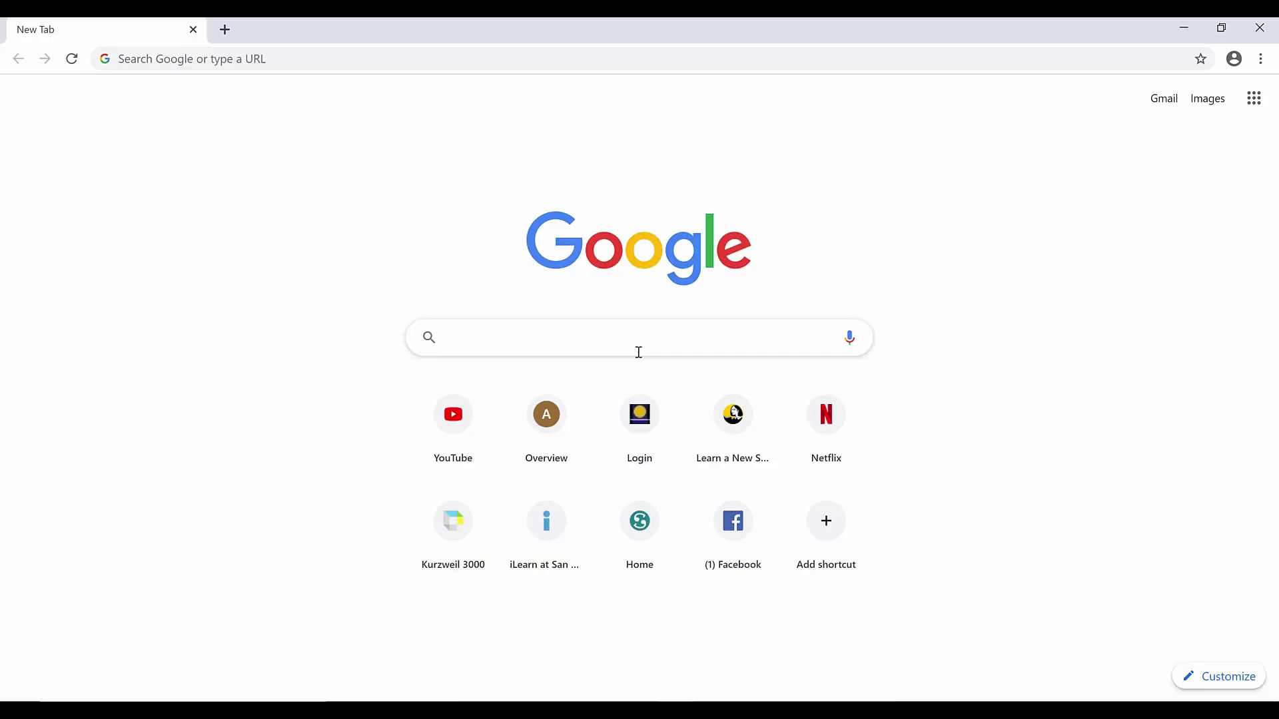
Step: Open the Chrome Web Store through a Google search
{"action": "type", "text": "C"}
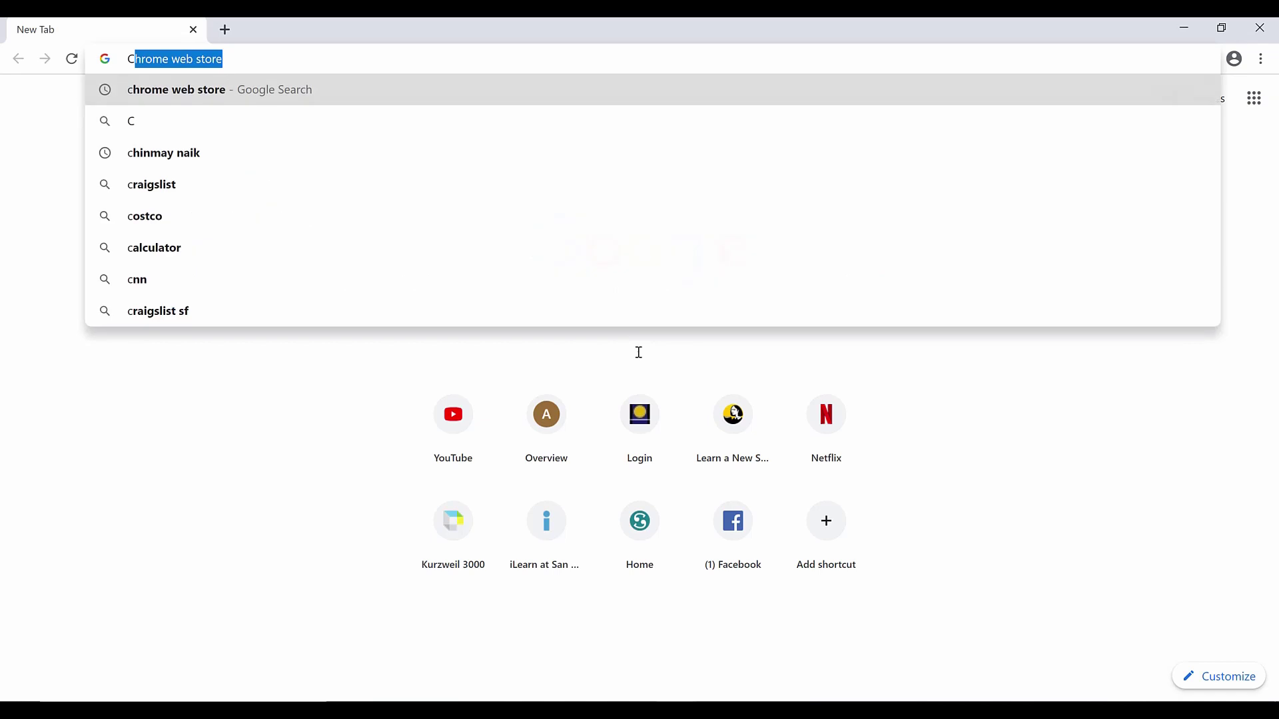
{"action": "type", "text": "h"}
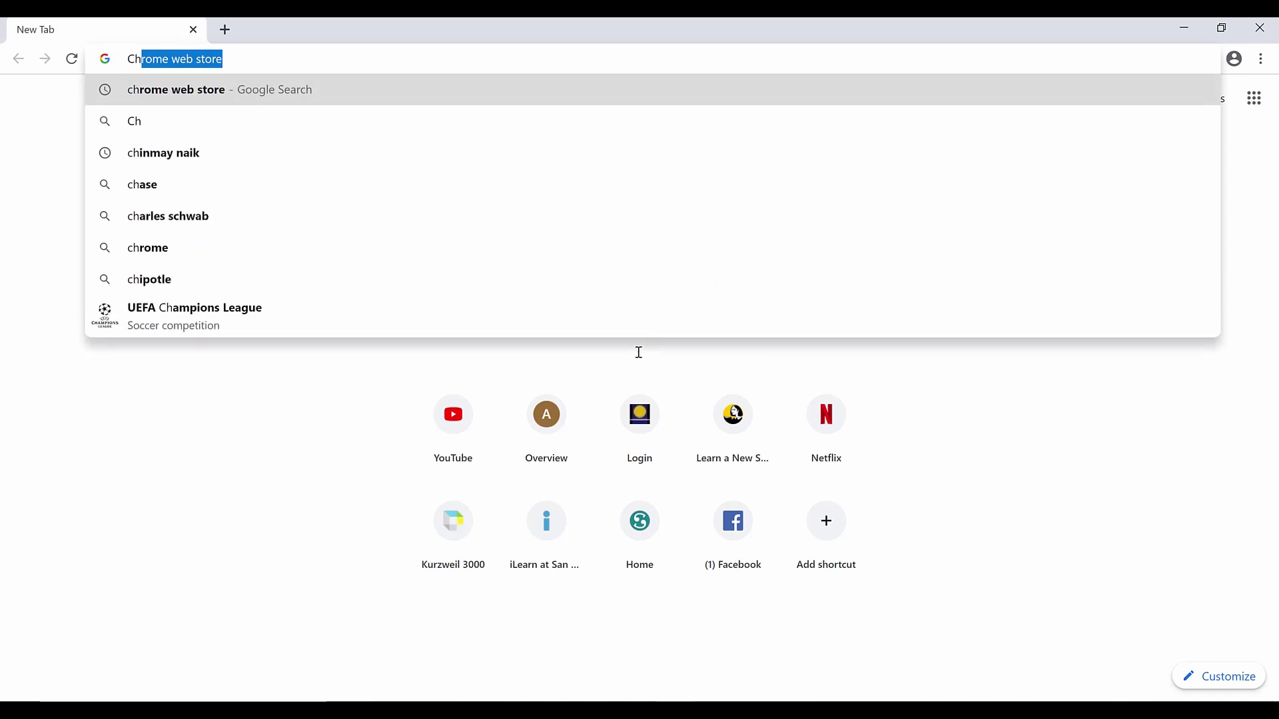
{"action": "key", "text": "Return"}
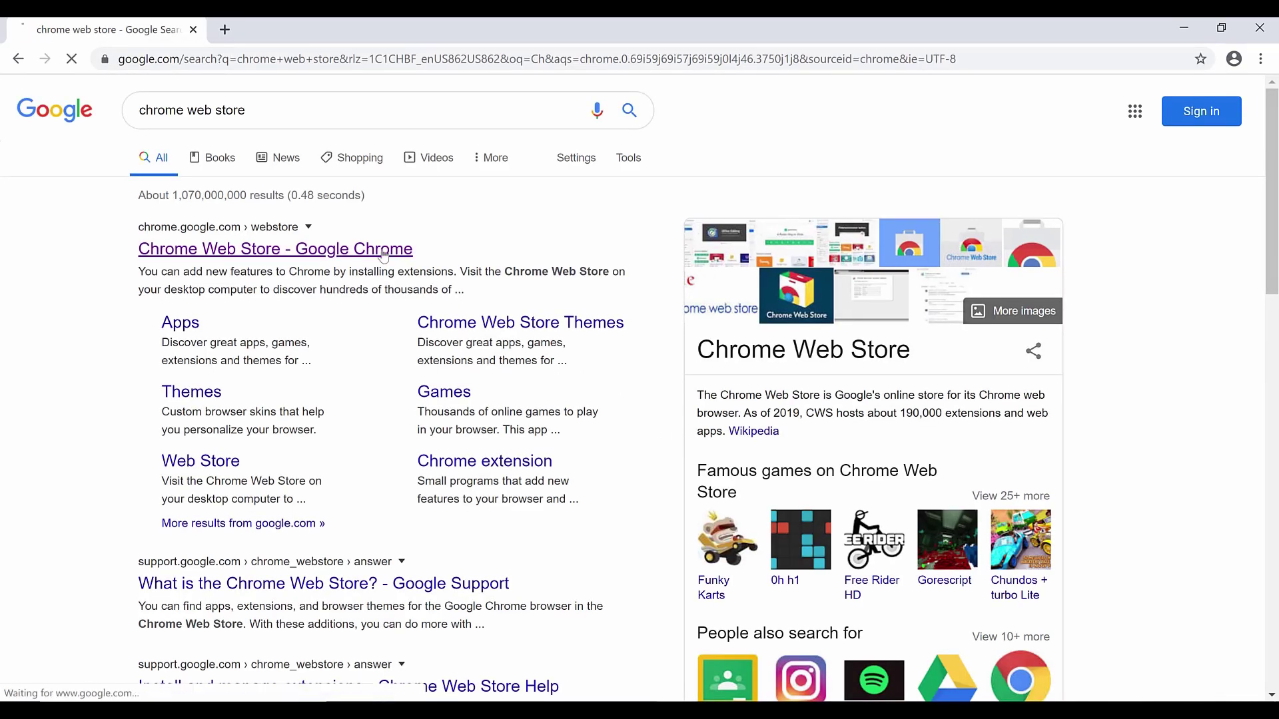
{"action": "left_click", "coordinate": [383, 255]}
Step: Search the store for 'Read the web' and add the Read The Web extension
{"action": "type", "text": "Read the "}
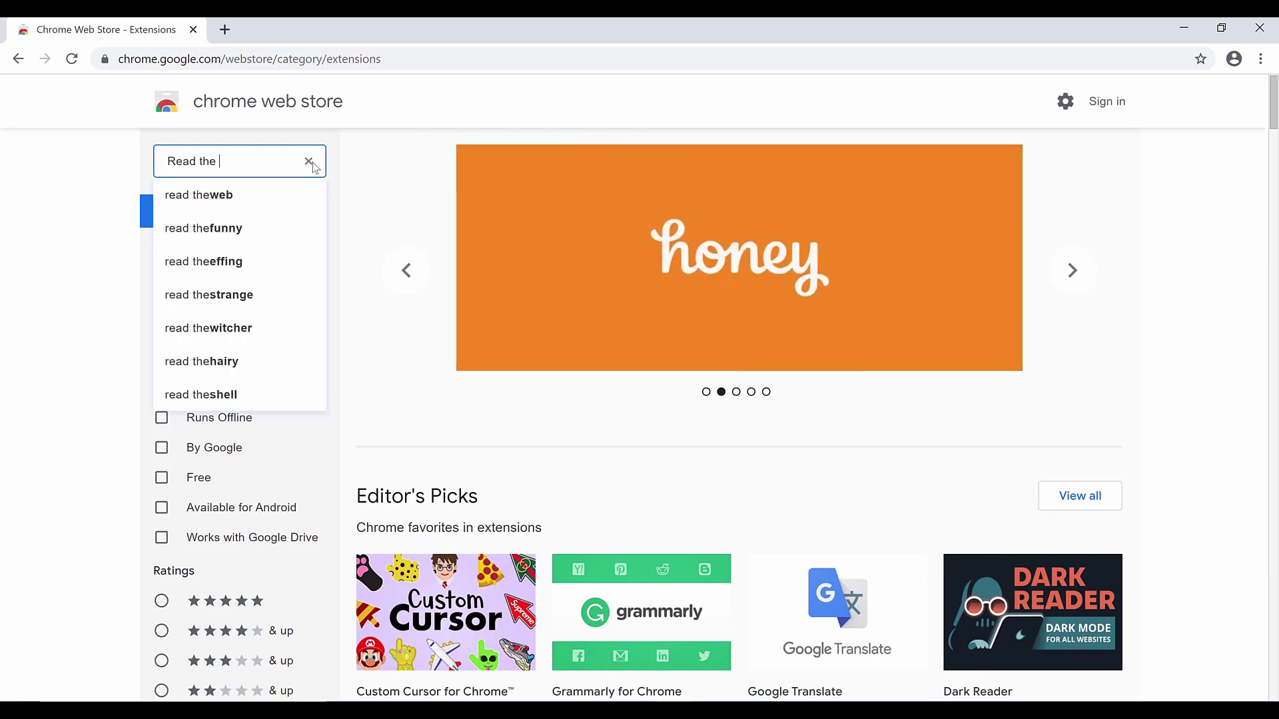
{"action": "type", "text": "web"}
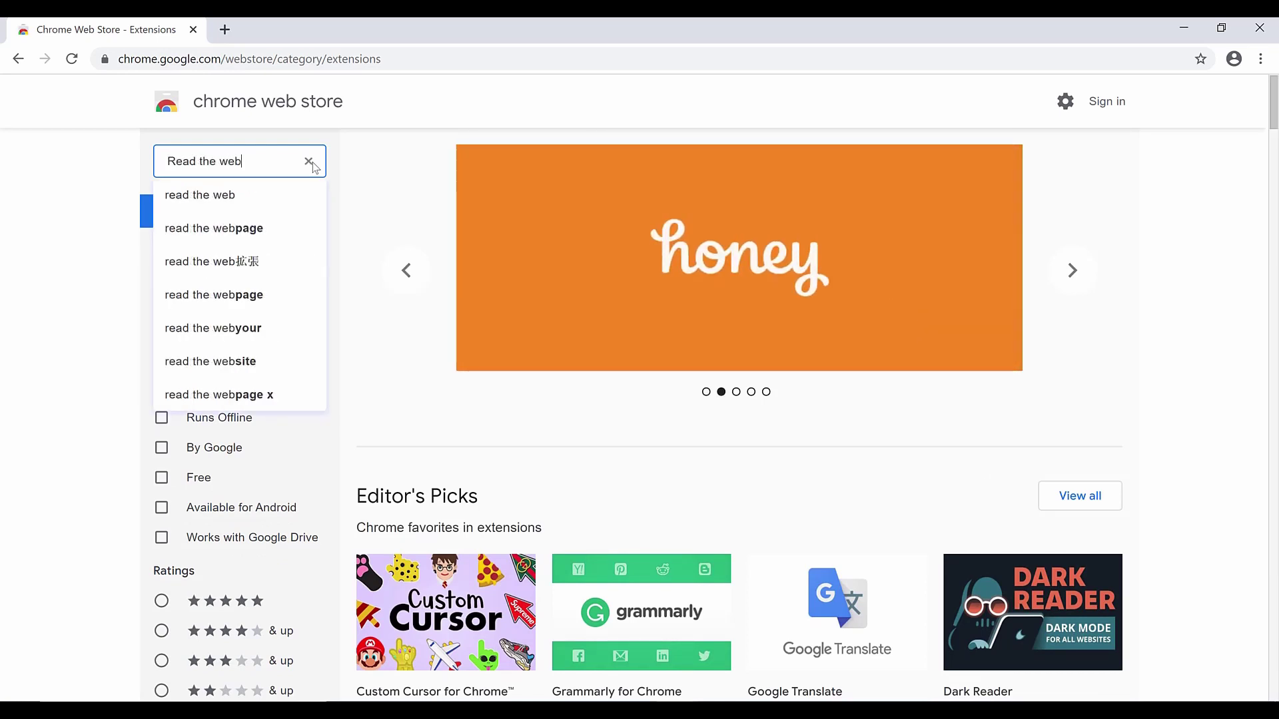
{"action": "key", "text": "Return"}
{"action": "left_click", "coordinate": [1029, 297]}
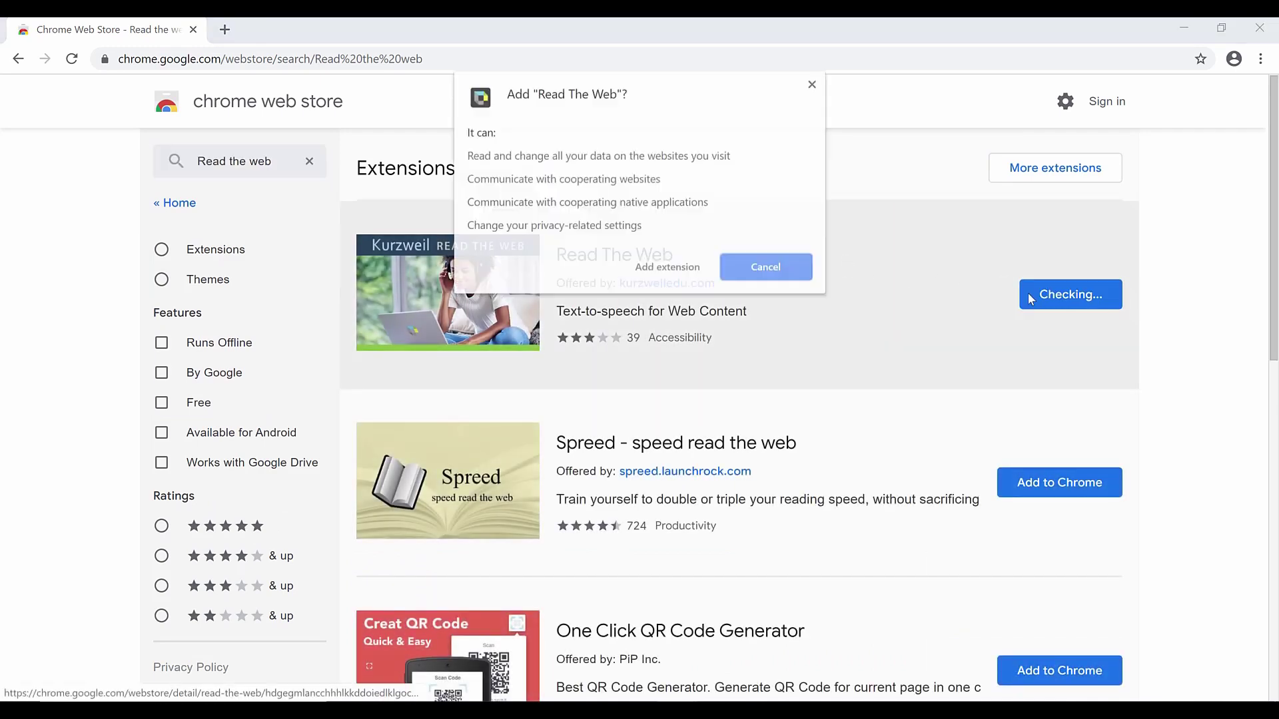
{"action": "left_click", "coordinate": [704, 268]}
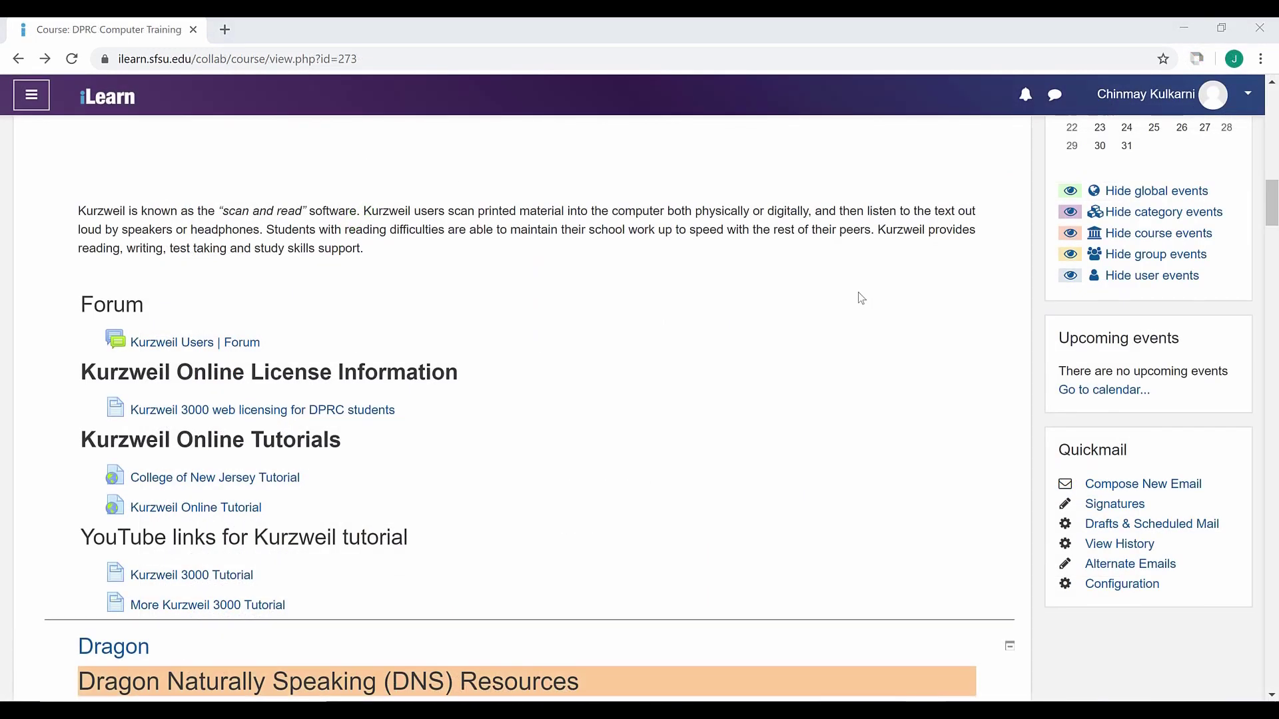
Step: Log in to the Read the Web extension with the saved username and account password
{"action": "left_click", "coordinate": [1203, 57]}
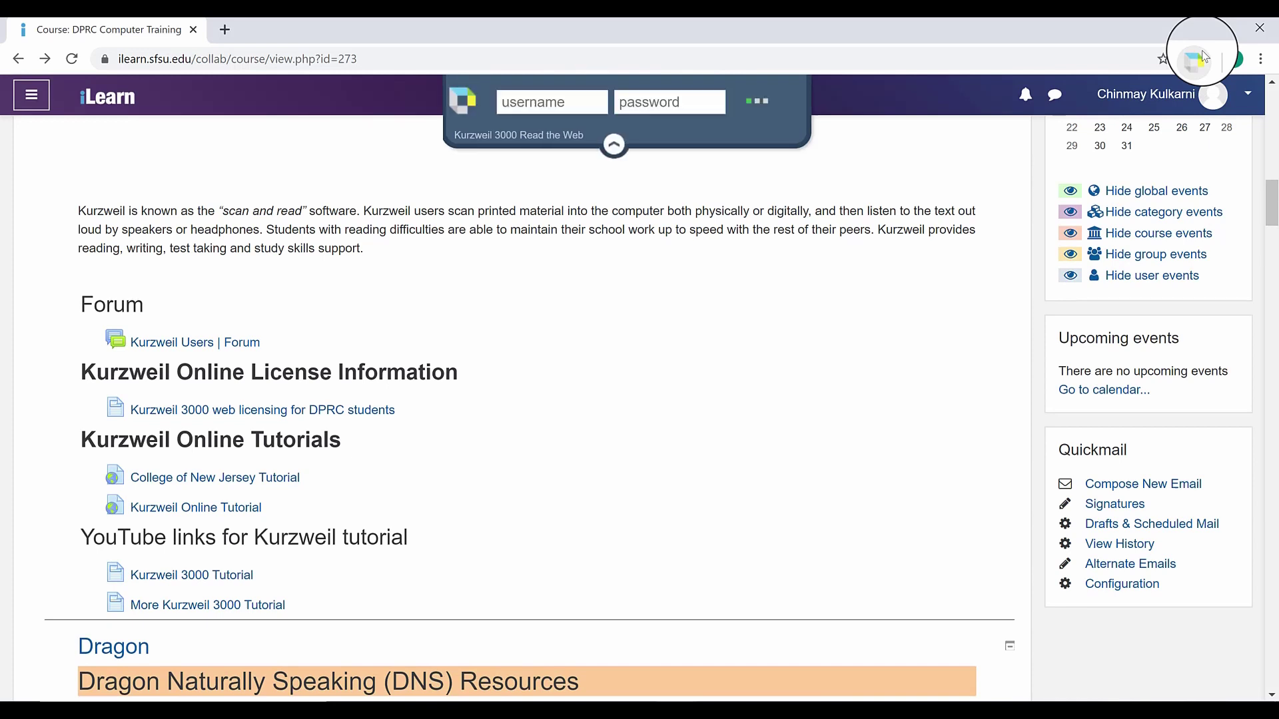
{"action": "left_click", "coordinate": [601, 107]}
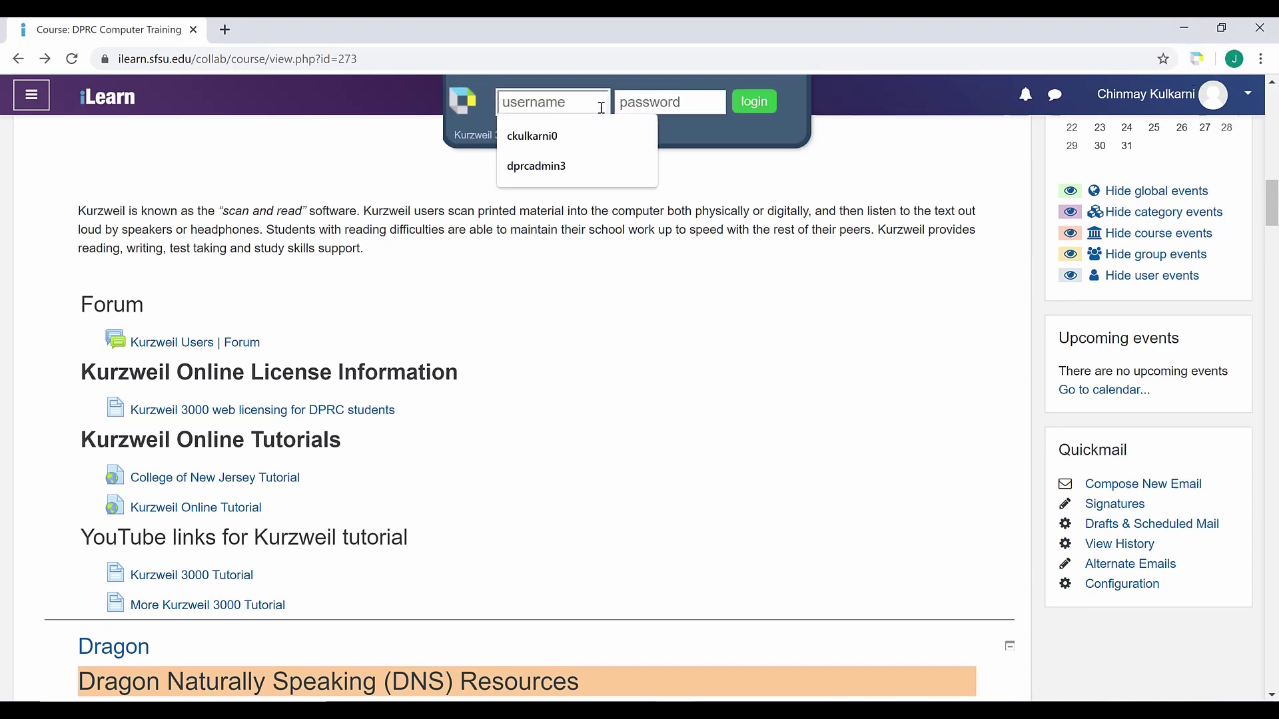
{"action": "left_click", "coordinate": [599, 121]}
{"action": "left_click", "coordinate": [630, 110]}
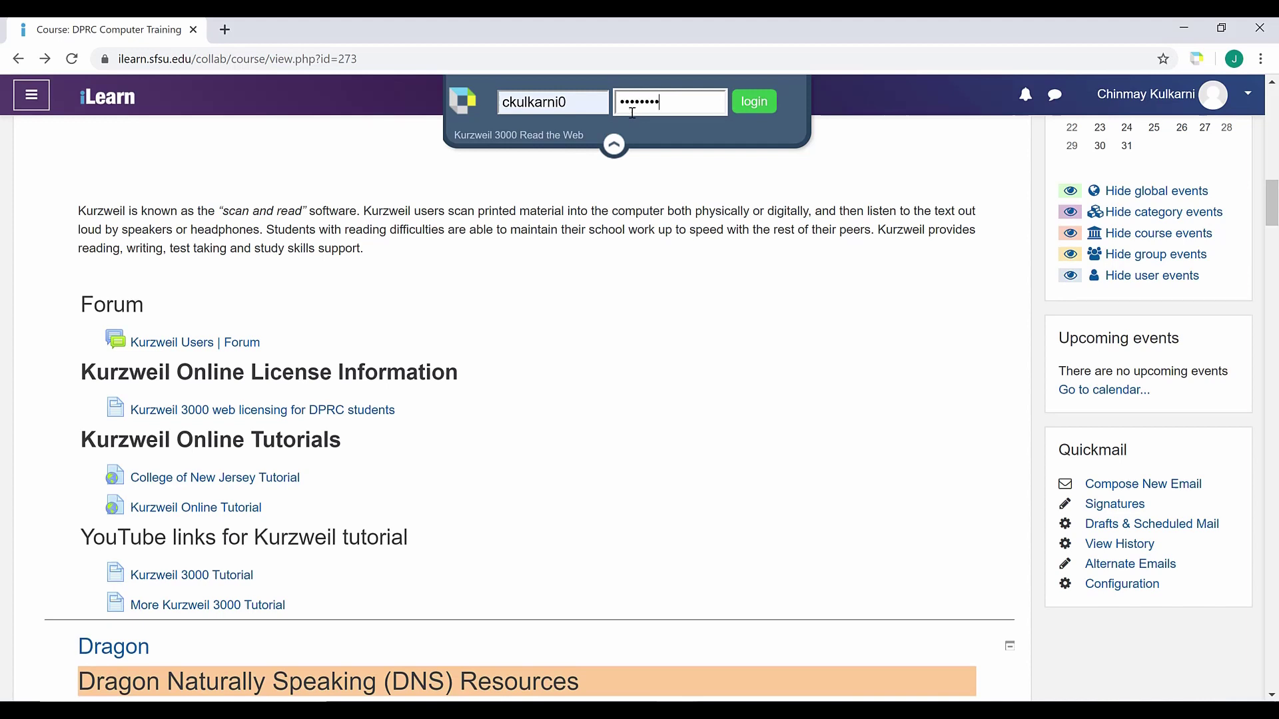
{"action": "key", "text": "Return"}
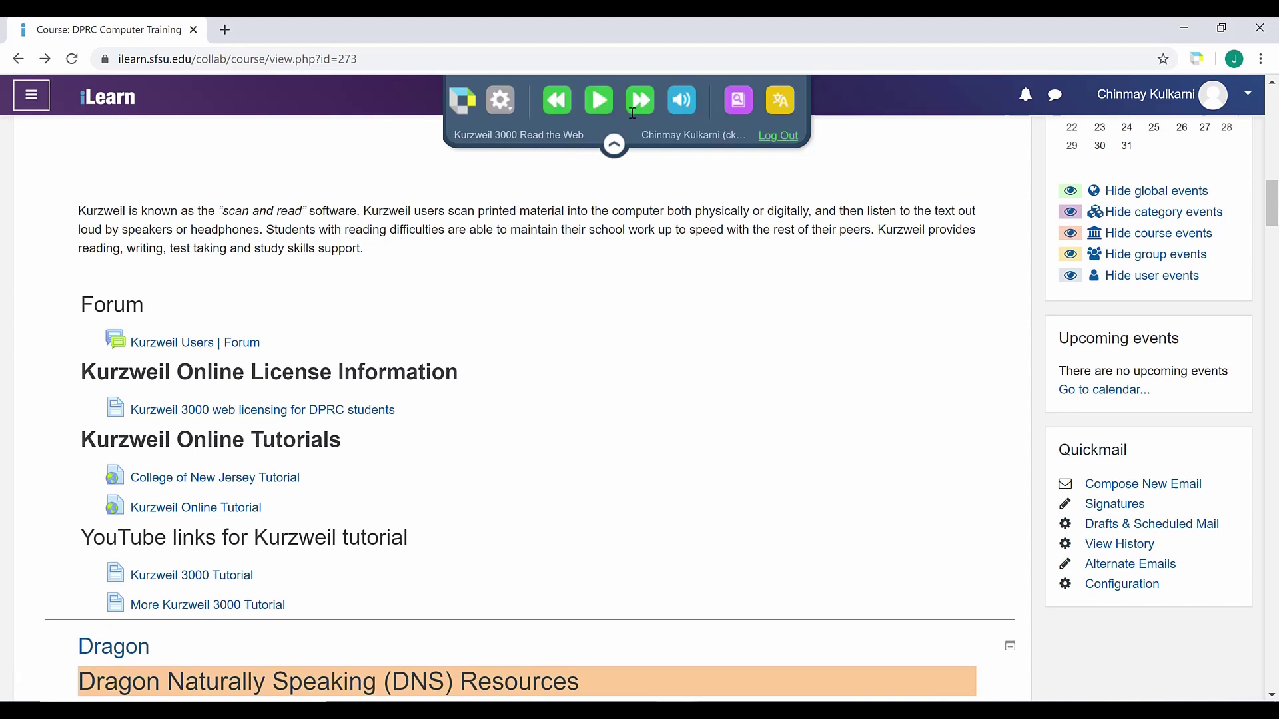
Step: Have Read the Web read the iLearn Kurzweil description aloud, then pause it
{"action": "scroll", "coordinate": [432, 239], "scroll_direction": "up", "scroll_amount": 1}
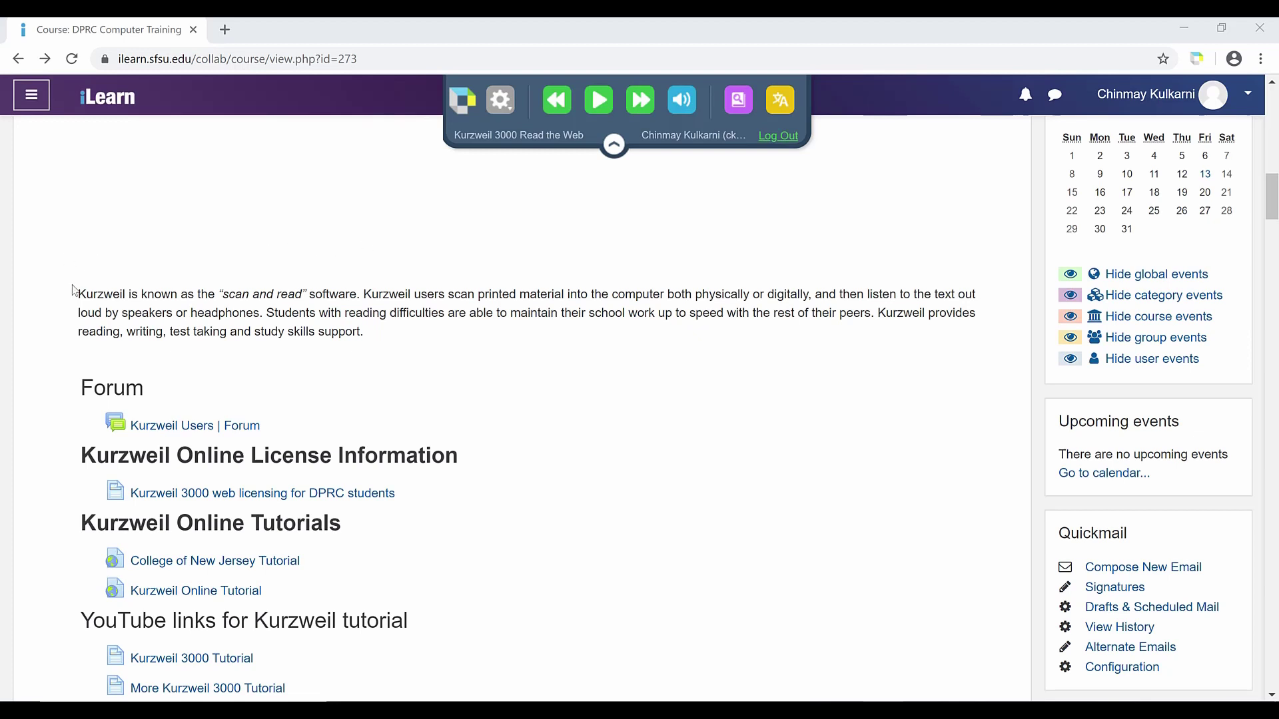
{"action": "left_click", "coordinate": [598, 113]}
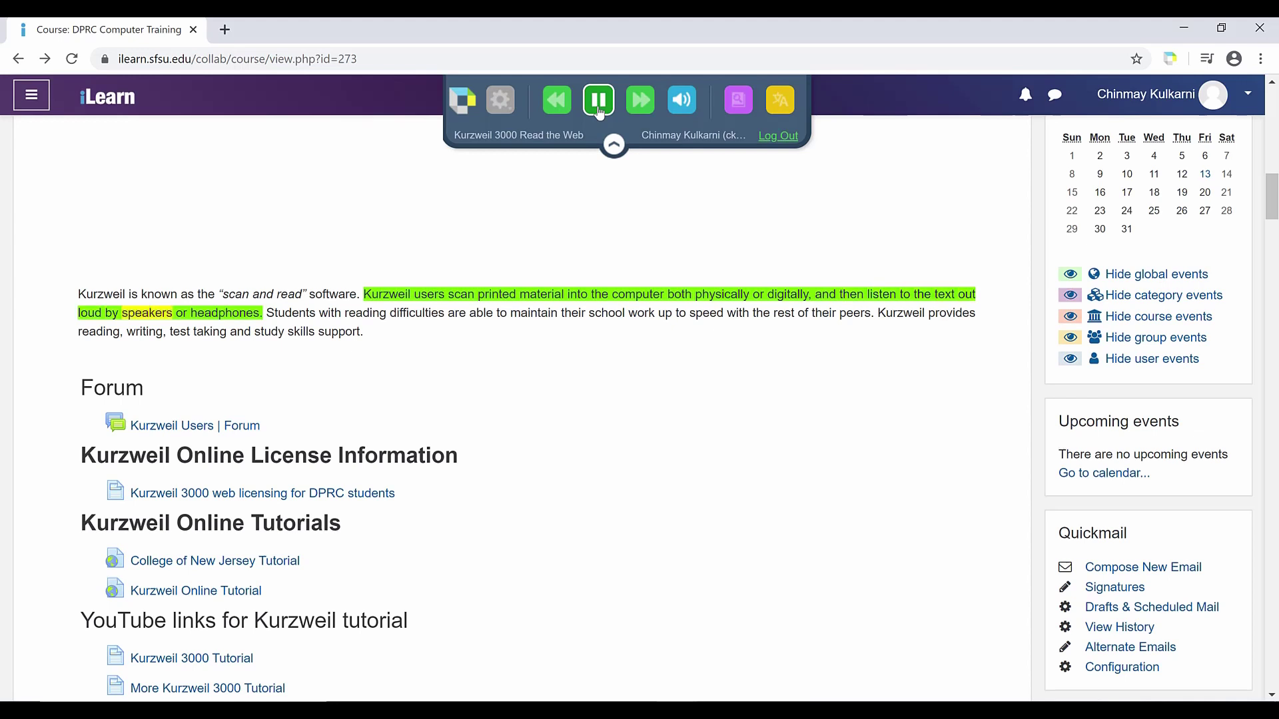
{"action": "left_click", "coordinate": [599, 100]}
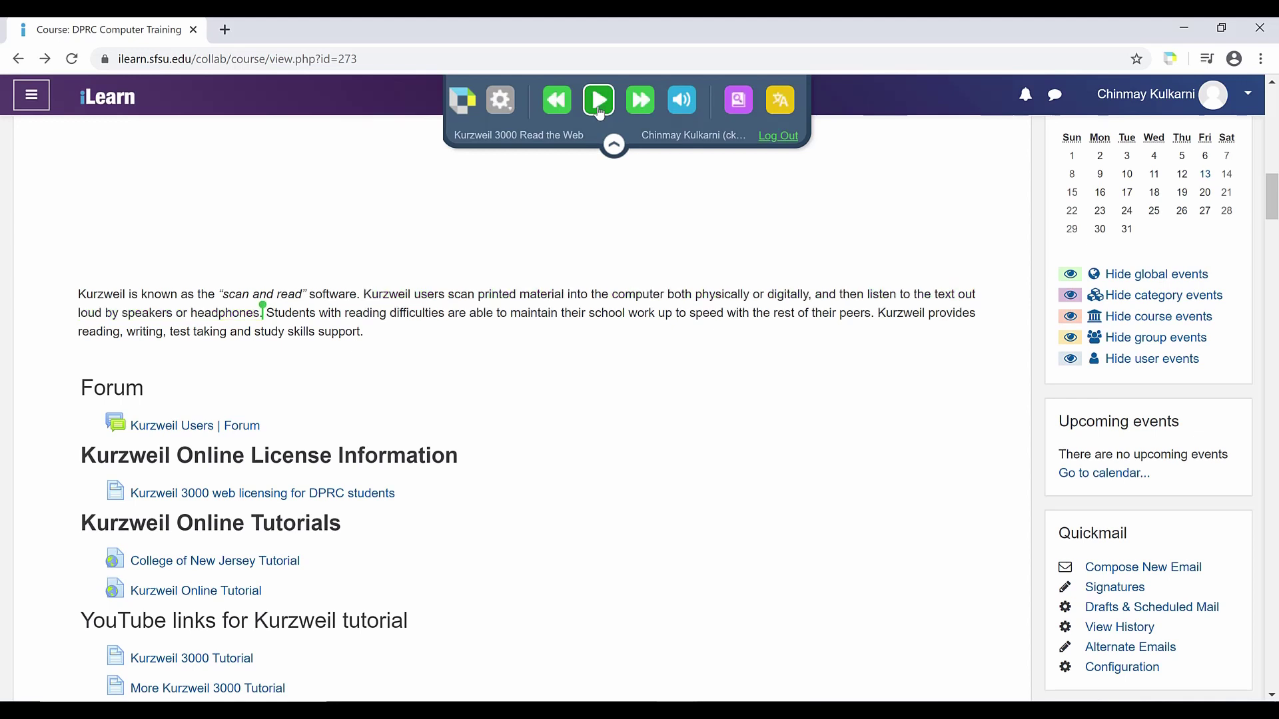